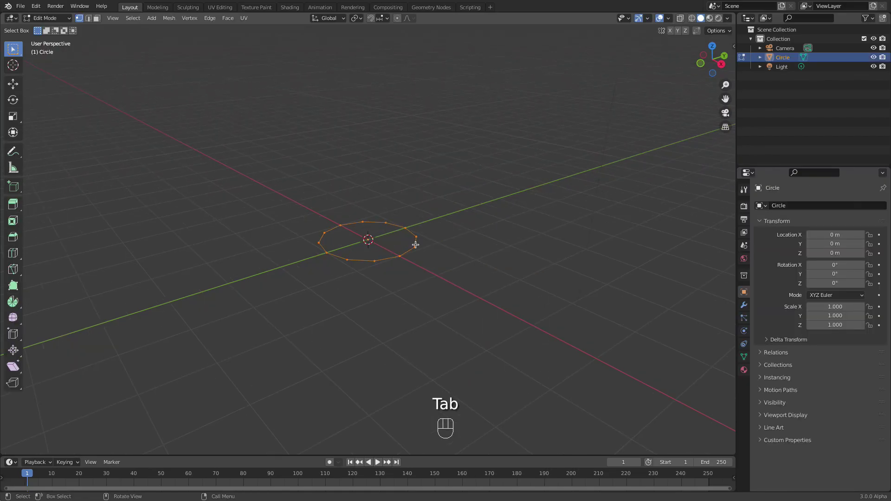
- Extrude the circle straight up, narrow its top ring and adjust the ring's height to form the tree's lowest cone tier
middle_drag(481, 289, 452, 279)
key(e)
key(z)
click(529, 204)
key(s)
click(392, 175)
key(g)
key(z)
click(403, 185)
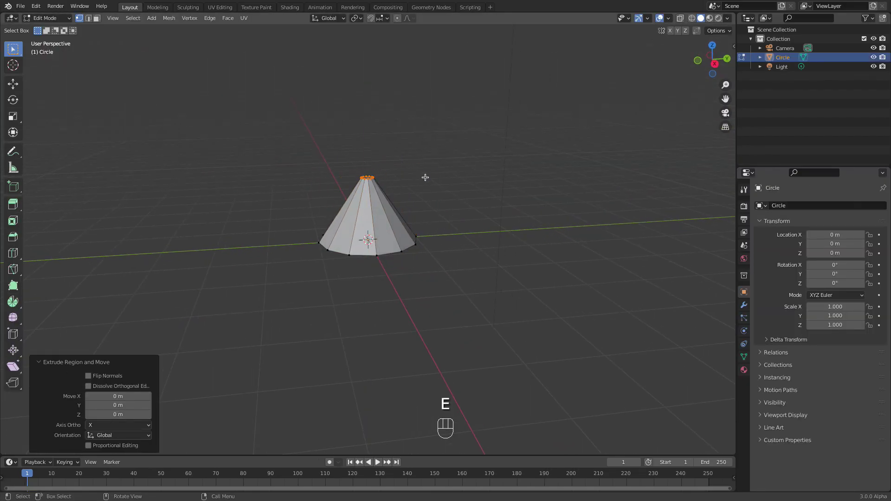
- Extrude the top ring in place, widen it and lower it vertically to form the rim of the second tier
key(s)
click(624, 426)
middle_drag(529, 322, 500, 301)
key(g)
key(z)
click(498, 313)
- Extrude the second tier's rim straight up and narrow its top ring to complete the middle cone
key(e)
key(z)
click(490, 179)
middle_drag(490, 185, 473, 205)
key(s)
click(477, 199)
- Extrude the top ring in place, scale it up by about 4.03 and lower it as the third tier's rim
key(e)
right_click(477, 199)
key(s)
click(466, 261)
key(g)
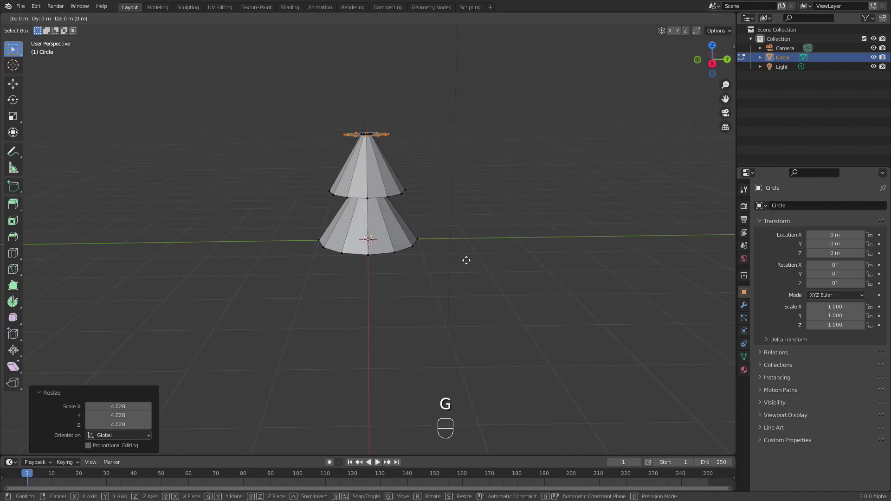
click(466, 260)
- Extrude the third tier's rim up about 0.73 m and scale its top ring to 0 for a pointed tip
key(e)
click(463, 227)
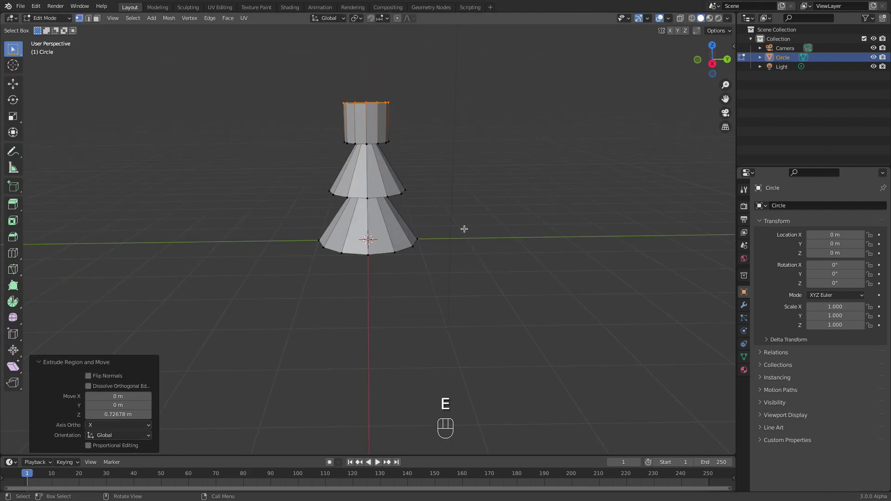
key(s)
key(0)
click(464, 228)
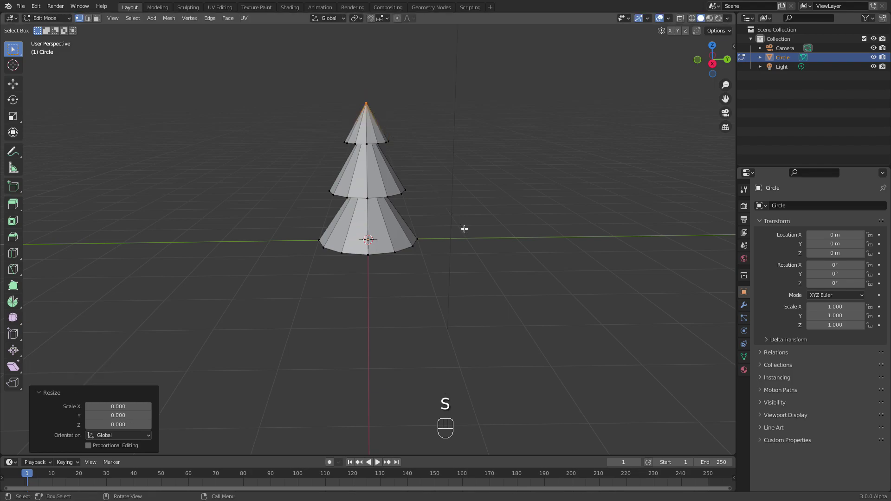
- Select the whole tree mesh and merge its overlapping vertices by distance
key(a)
key(a)
key(a)
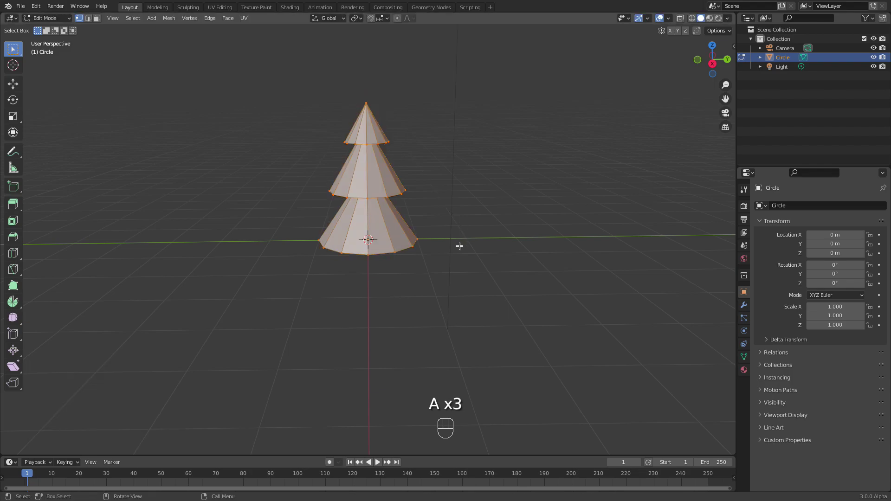
middle_drag(426, 296, 405, 258)
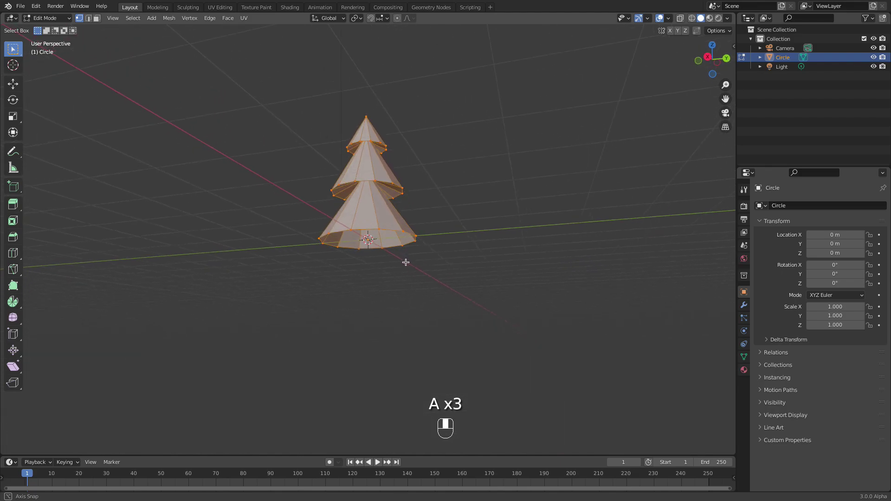
click(170, 18)
mouse_move(189, 81)
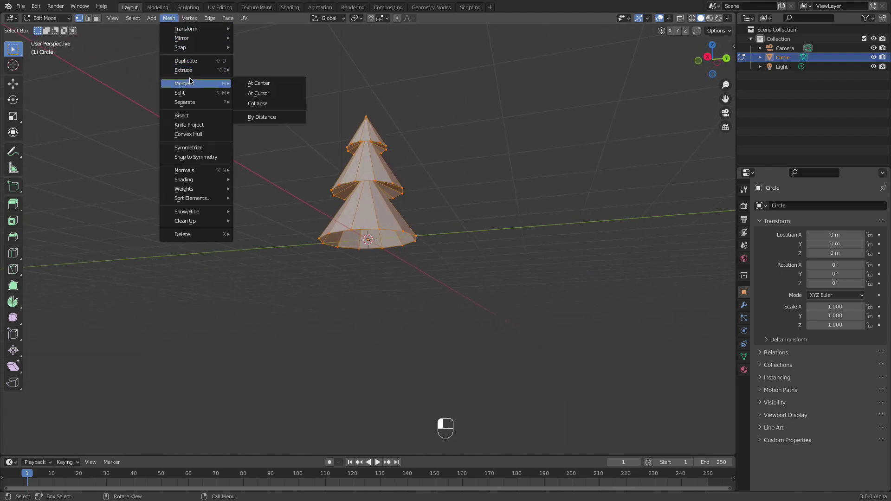
click(256, 117)
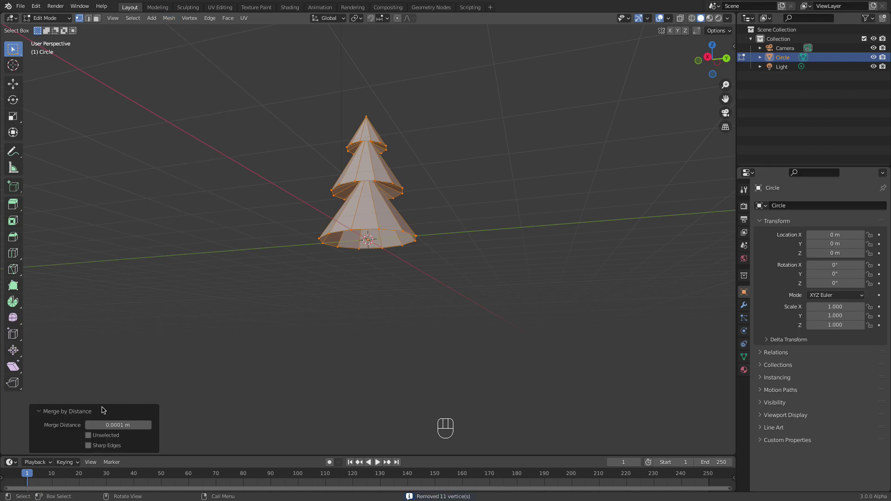
- Test the merged tip by trial-moving the tree's top vertex and cancelling the move
middle_drag(383, 177, 384, 184)
click(366, 104)
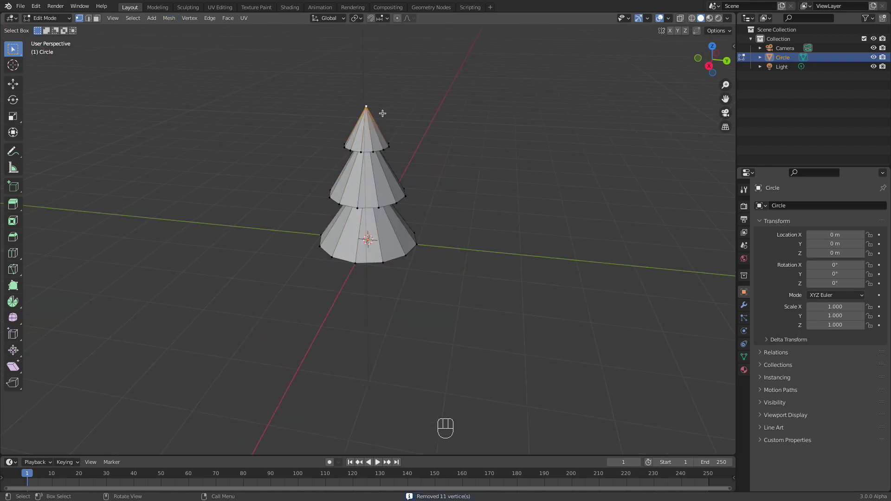
key(g)
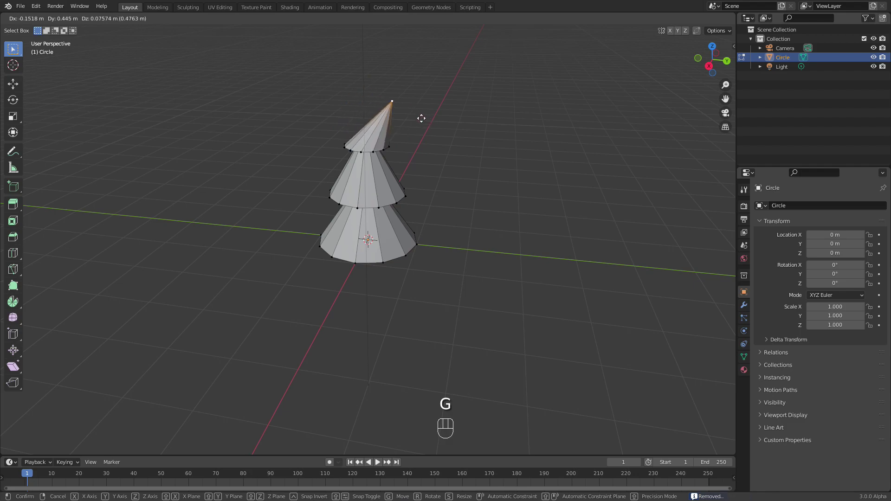
right_click(418, 134)
- Extrude the lowest tier's bottom edge loop in place and scale it inward to about 0.35
middle_drag(370, 275, 374, 196)
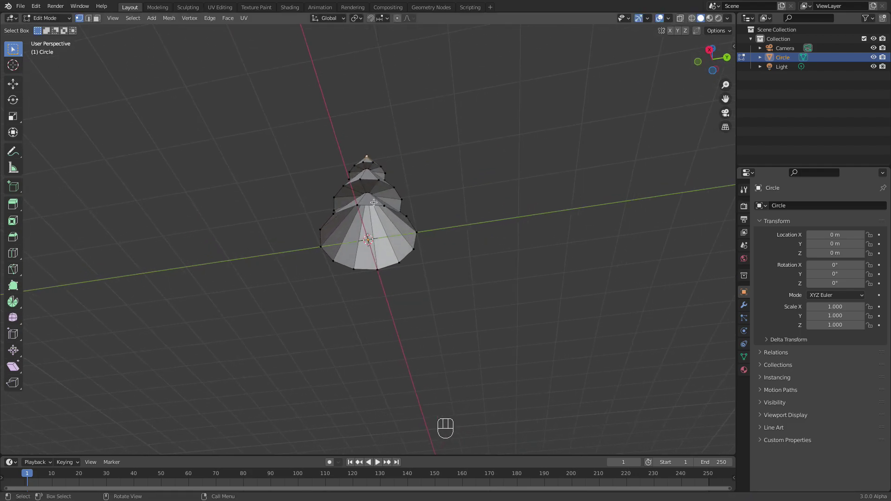
alt+click(371, 206)
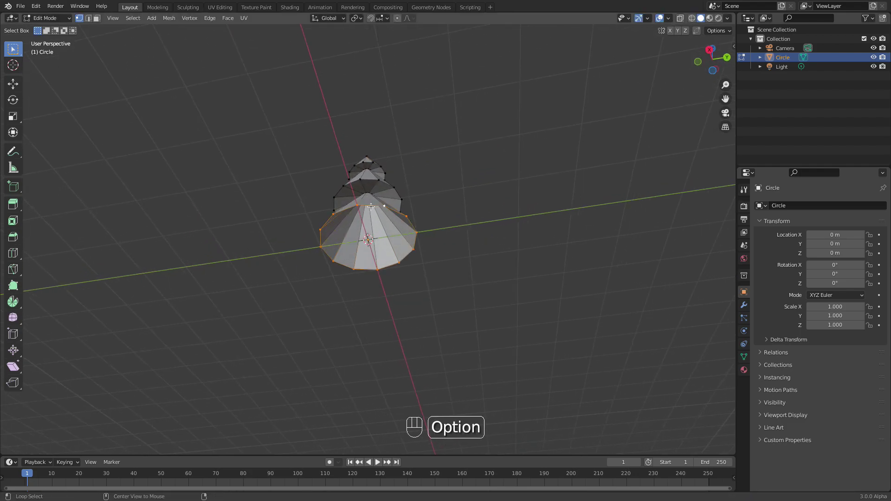
key(e)
right_click(543, 254)
key(s)
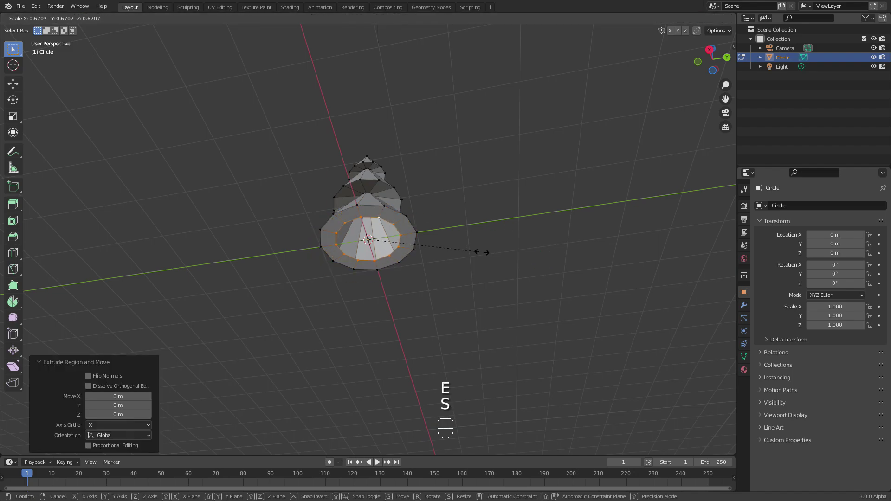
click(427, 249)
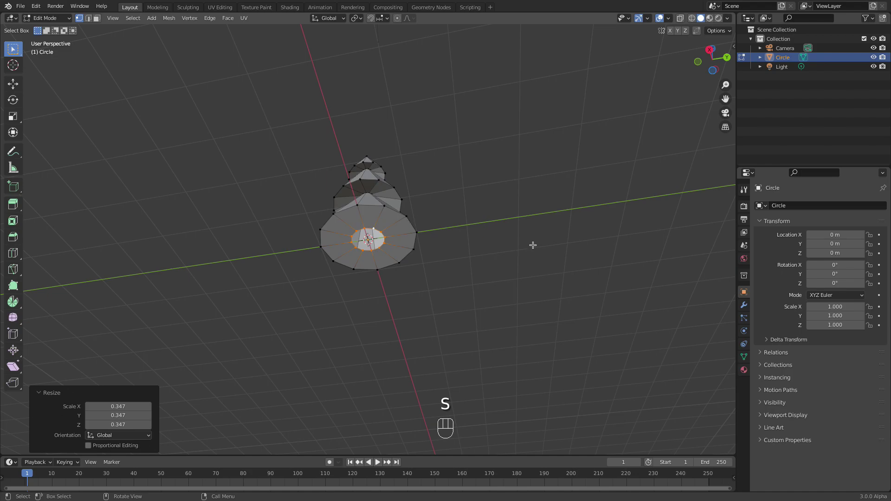
- Scale the inner bottom ring by about 0.72 and raise it about 0.14 m along Z
middle_drag(533, 245, 523, 274)
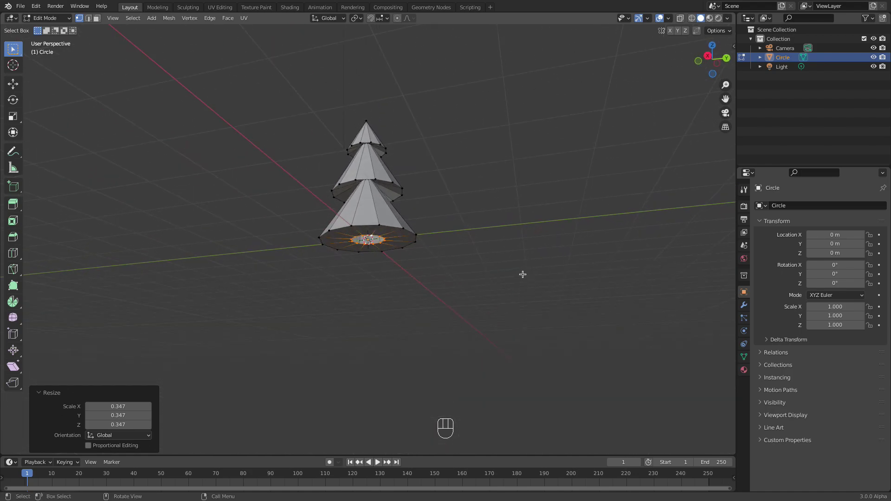
key(s)
click(478, 269)
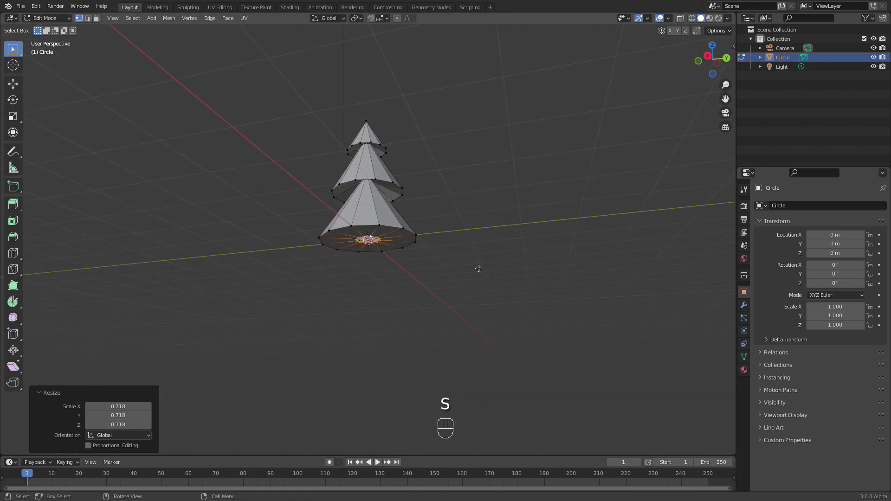
key(g)
key(z)
click(479, 262)
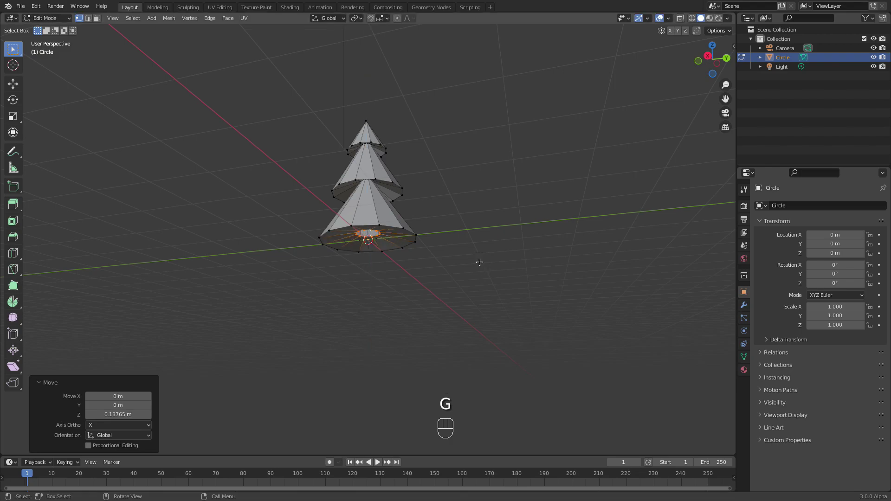
- Extrude the inner ring down about 0.99 m as a trunk and scale its bottom ring by about 1.57
key(e)
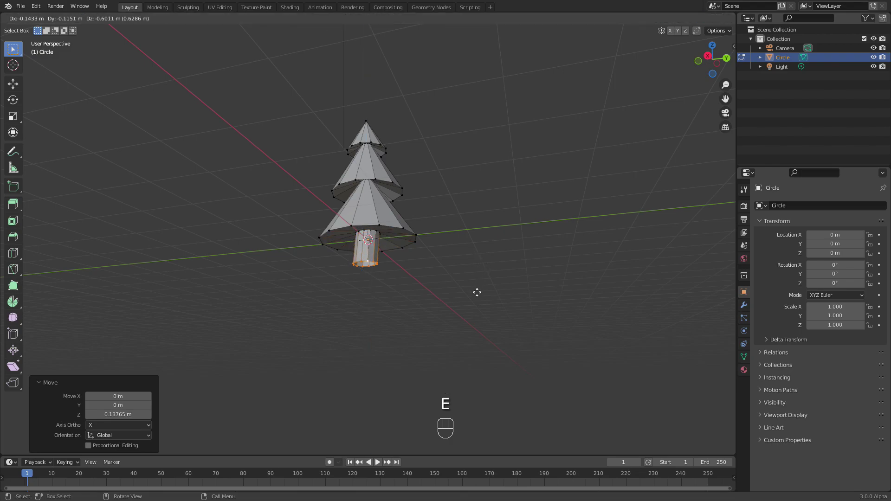
click(477, 309)
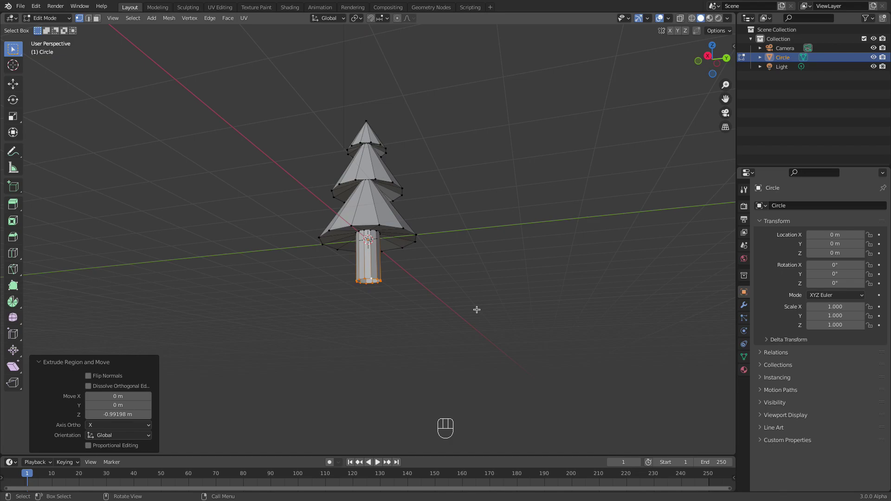
key(s)
click(540, 322)
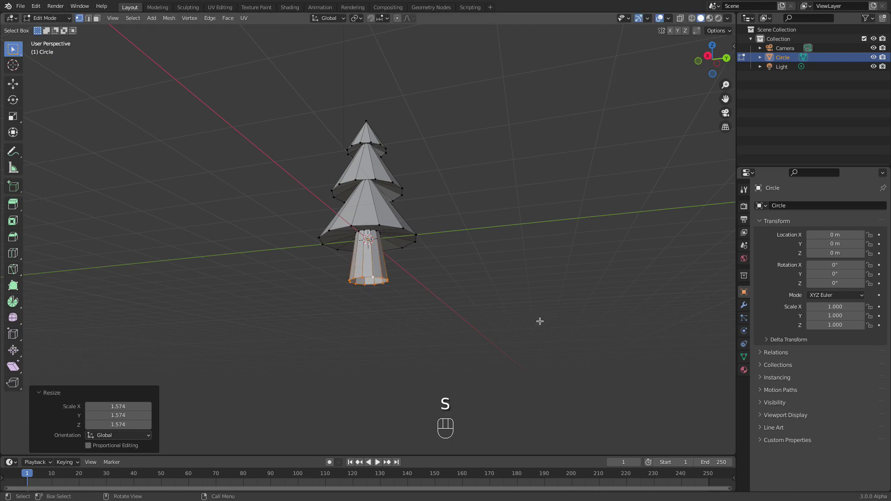
- Fill the trunk's open bottom with a face and switch to Object Mode to view the tree
key(f)
middle_drag(409, 303, 429, 265)
key(Tab)
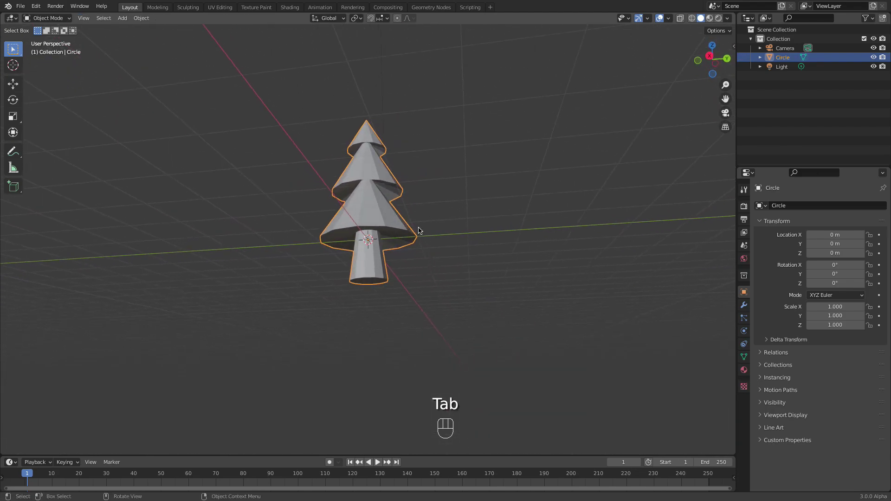
- Return to Edit Mode, select the whole tree mesh and recalculate its normals to the outside
key(Tab)
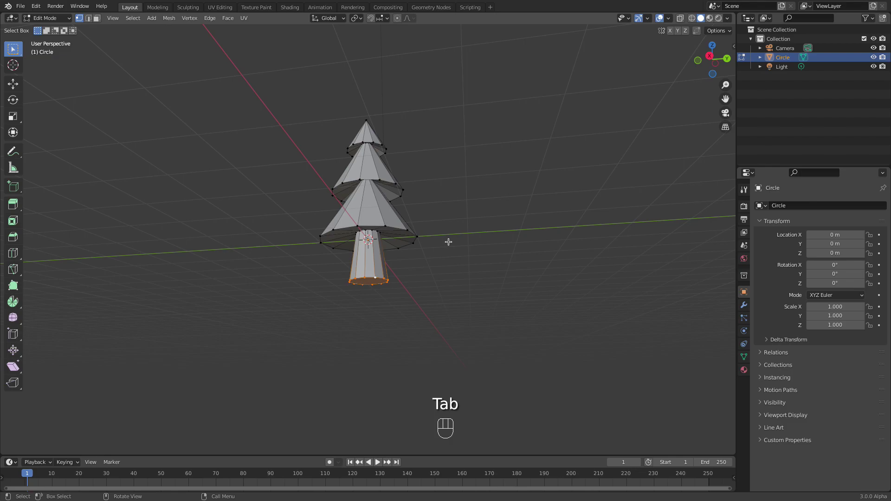
key(a)
key(a)
key(a)
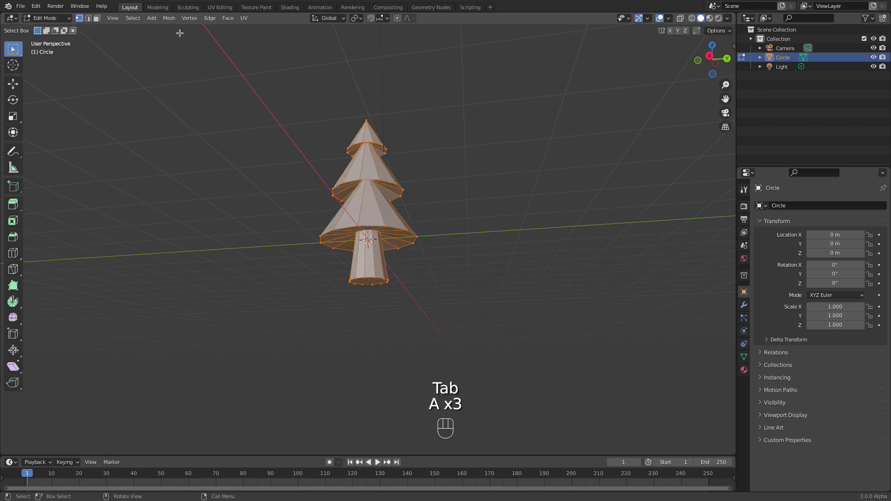
click(170, 20)
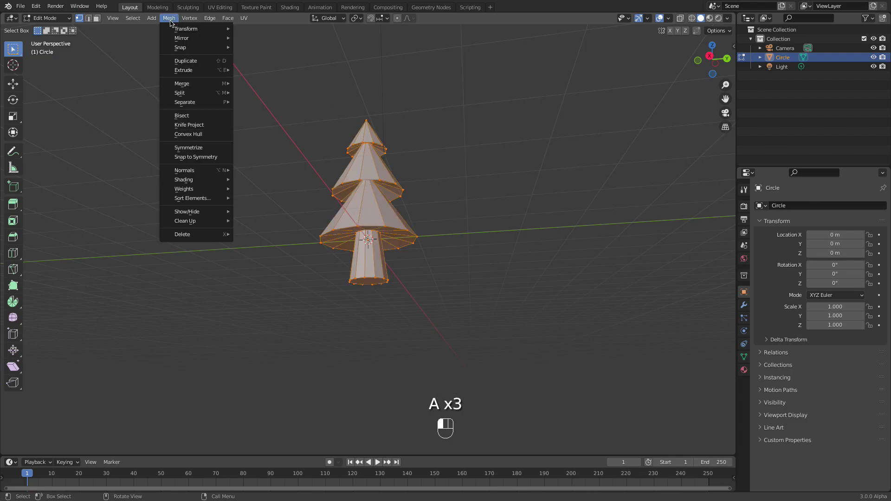
mouse_move(206, 172)
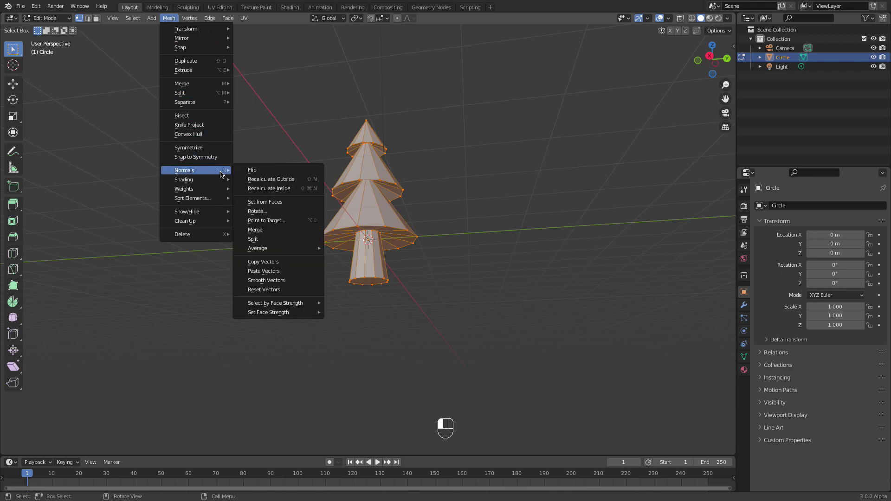
click(280, 181)
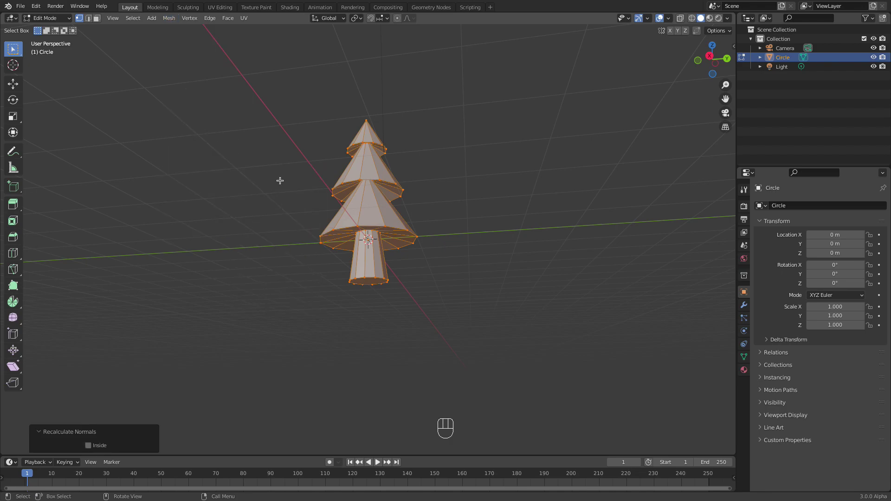
- Check the direction of the tree's face normals by turning their overlay display on and back off
click(668, 18)
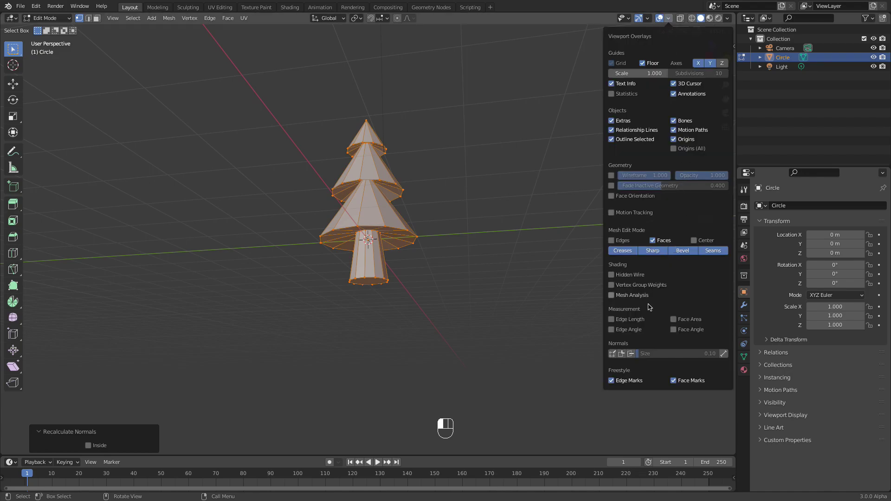
click(629, 354)
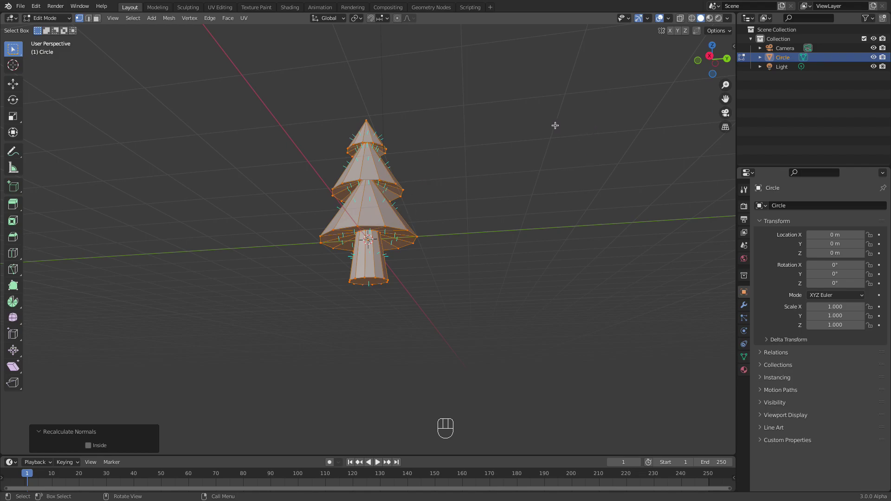
click(668, 19)
click(631, 354)
- Clear the selection and select the bottom rim edge loops of all three cone tiers and of the trunk
middle_drag(420, 221, 403, 214)
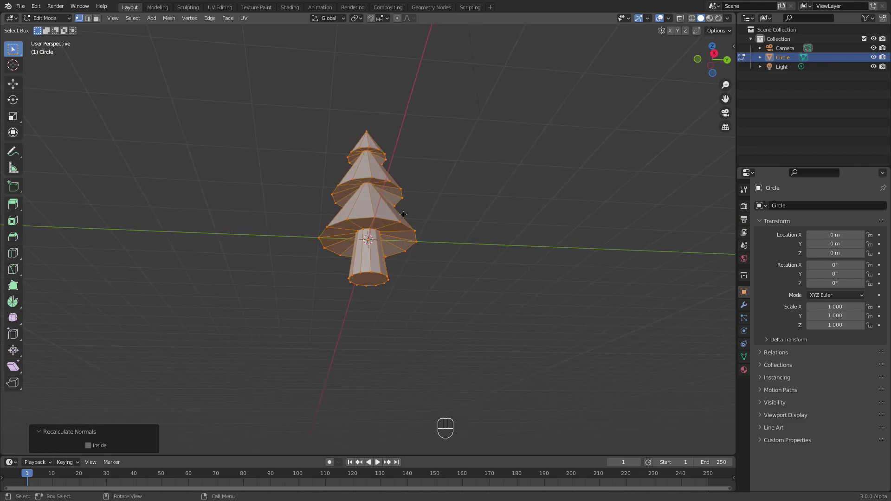
scroll(409, 220, up, 2)
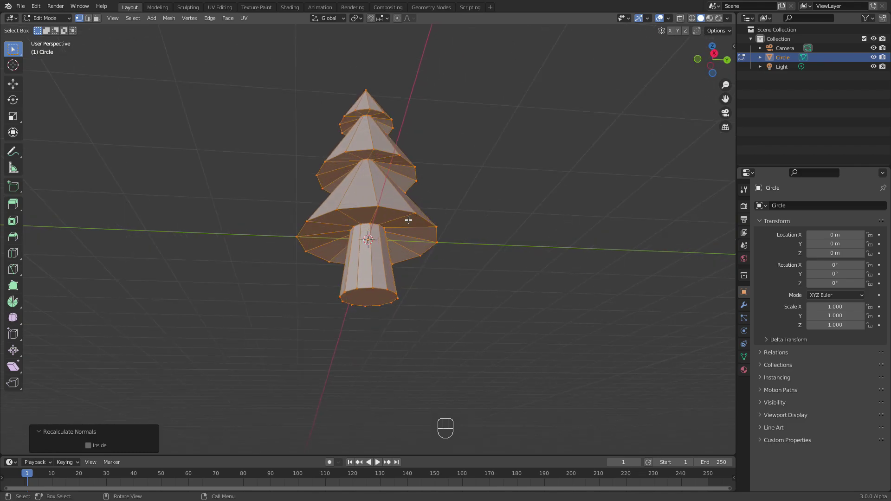
key(a)
key(a)
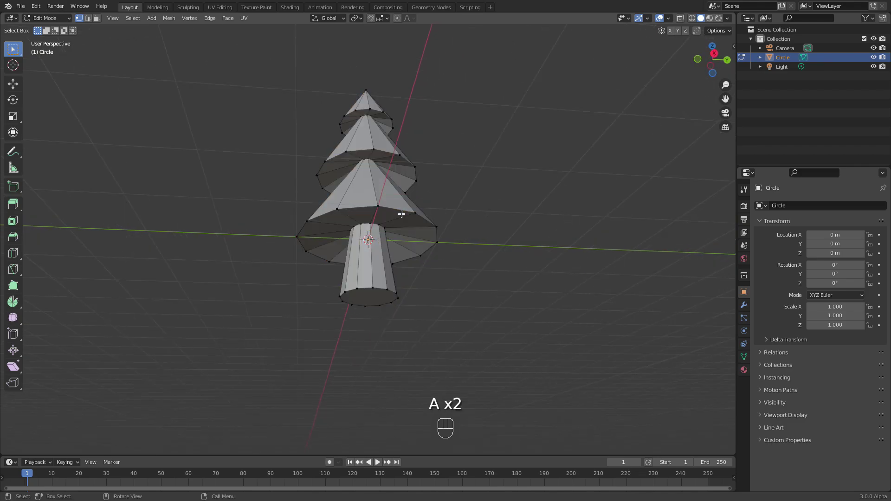
alt+click(395, 208)
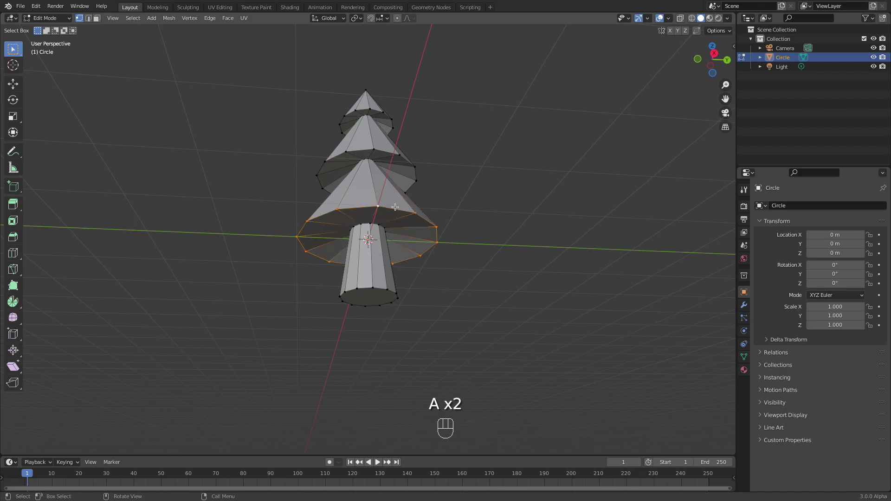
alt+shift+click(385, 152)
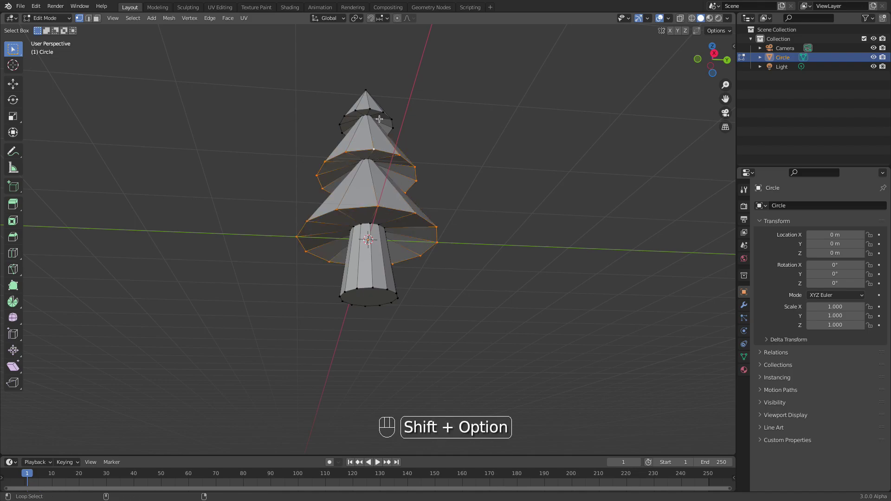
alt+shift+click(376, 110)
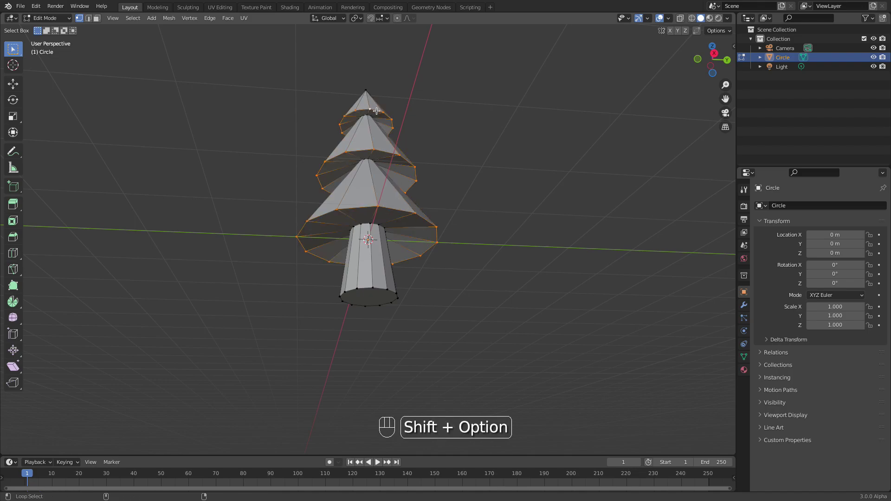
alt+shift+click(378, 289)
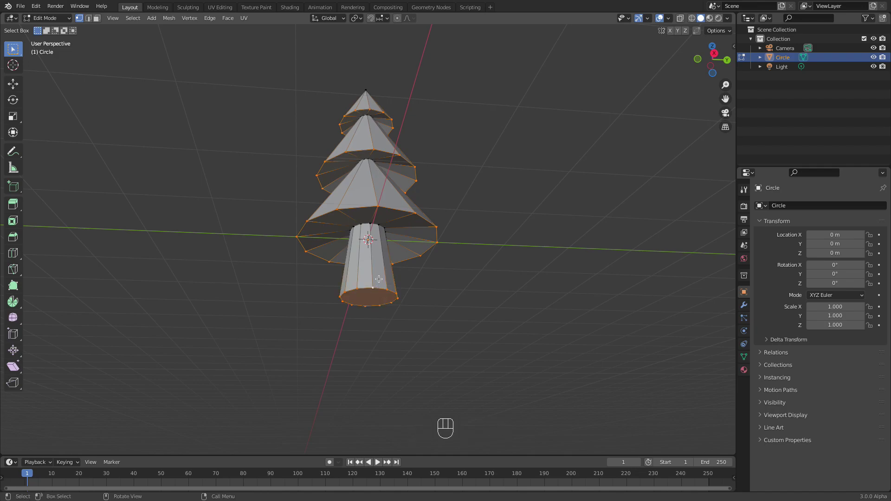
- In edge select mode, add one vertical edge on the trunk and on each cone tier to the selection, forming a continuous line
key(2)
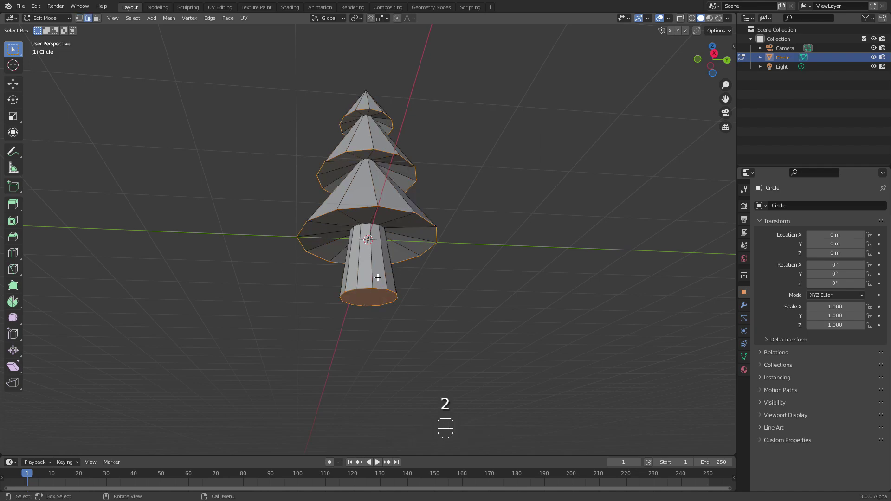
shift+click(370, 266)
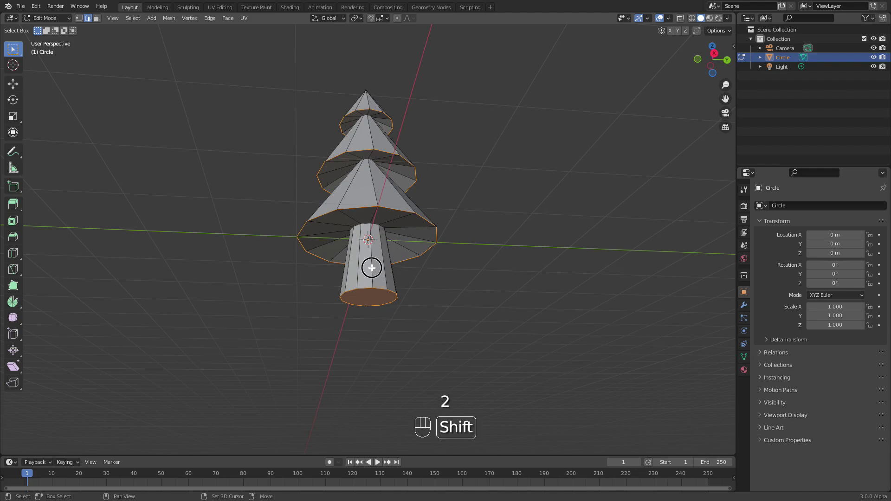
shift+click(374, 216)
shift+click(375, 191)
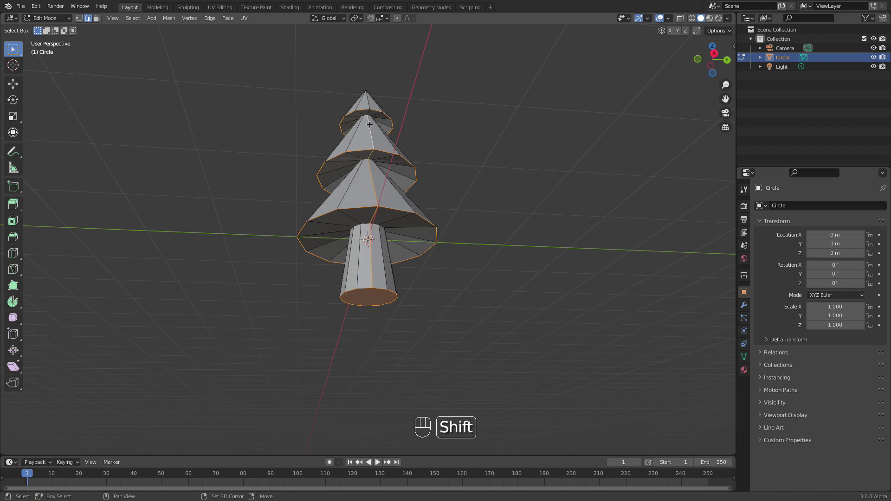
shift+click(369, 108)
- Add the edge loops where the trunk meets the lowest tier and where the cone tiers meet to the selection
scroll(373, 204, up, 4)
shift+middle_drag(372, 206, 373, 251)
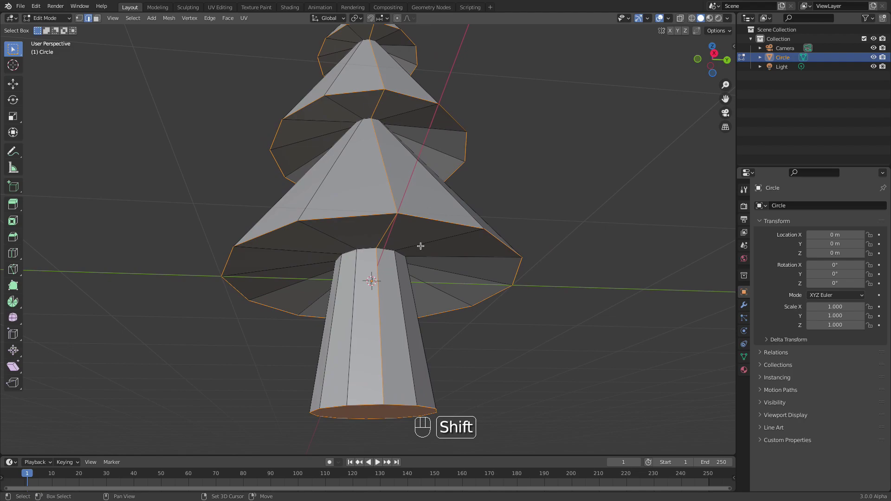
alt+shift+click(366, 249)
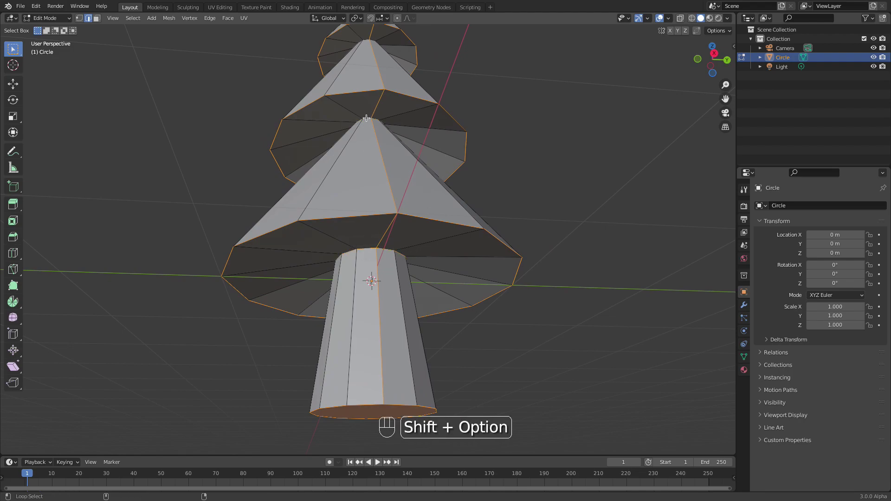
alt+shift+click(364, 39)
scroll(403, 113, down, 5)
middle_drag(427, 169, 432, 153)
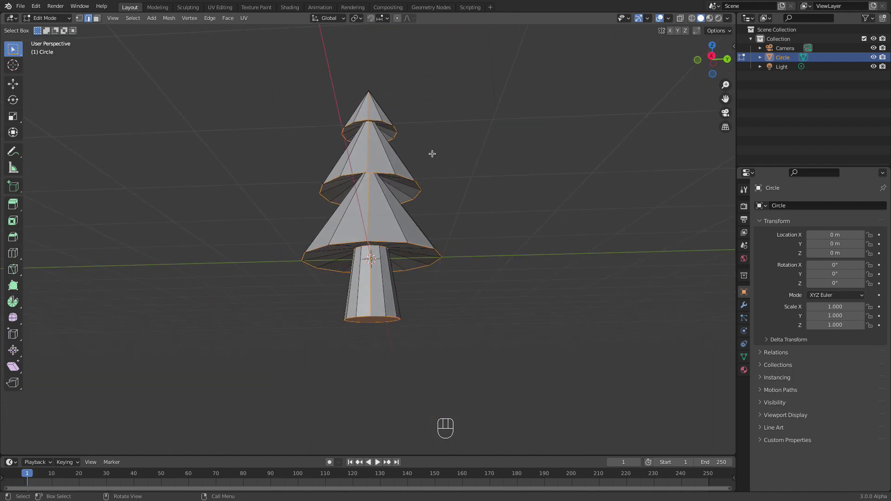
- Mark the selected edges as seams, clear the selection and inspect the tree in Object Mode and Edit Mode
click(210, 18)
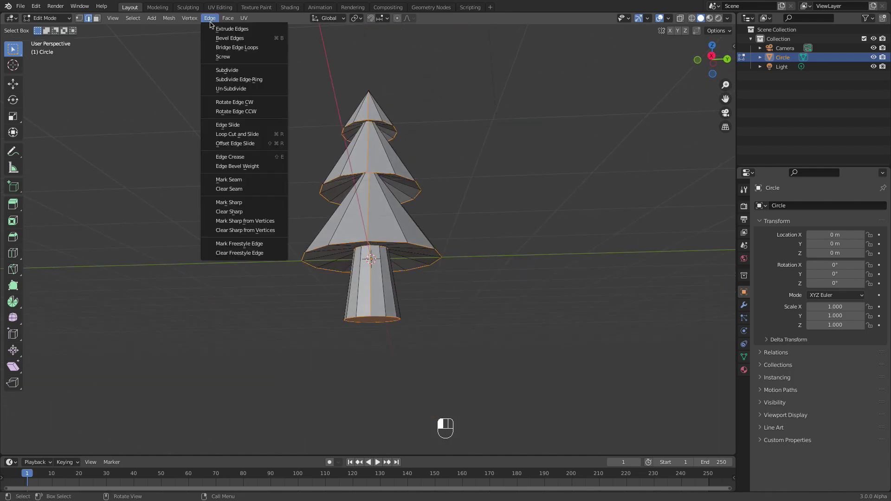
click(237, 180)
key(a)
key(a)
key(Tab)
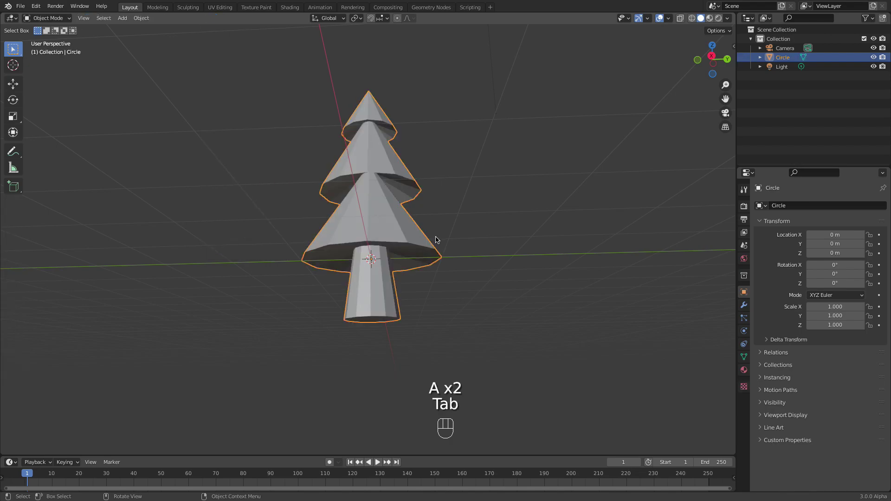
key(Tab)
mouse_move(435, 237)
middle_down()
mouse_move(451, 204)
mouse_move(497, 217)
mouse_move(457, 202)
mouse_move(433, 229)
mouse_move(444, 223)
middle_up()
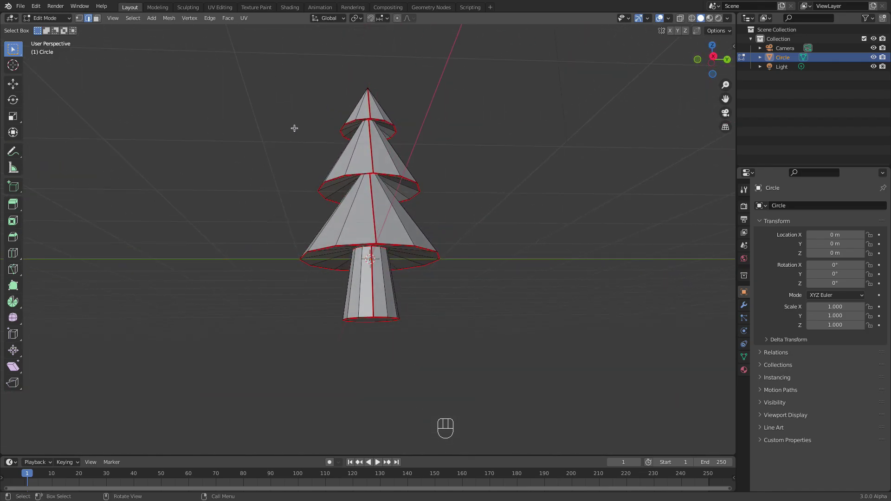
- Switch to the UV Editing workspace, select the whole tree mesh and unwrap it along its seams
click(220, 7)
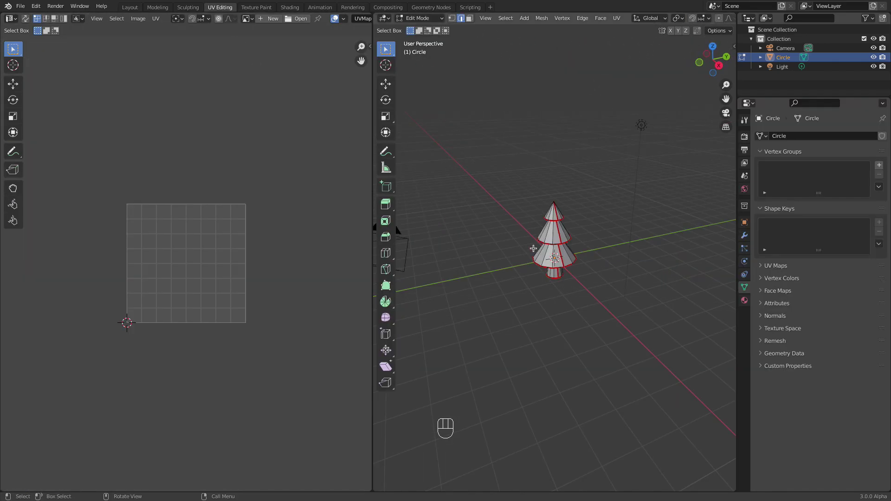
scroll(590, 262, up, 6)
middle_drag(591, 263, 599, 203)
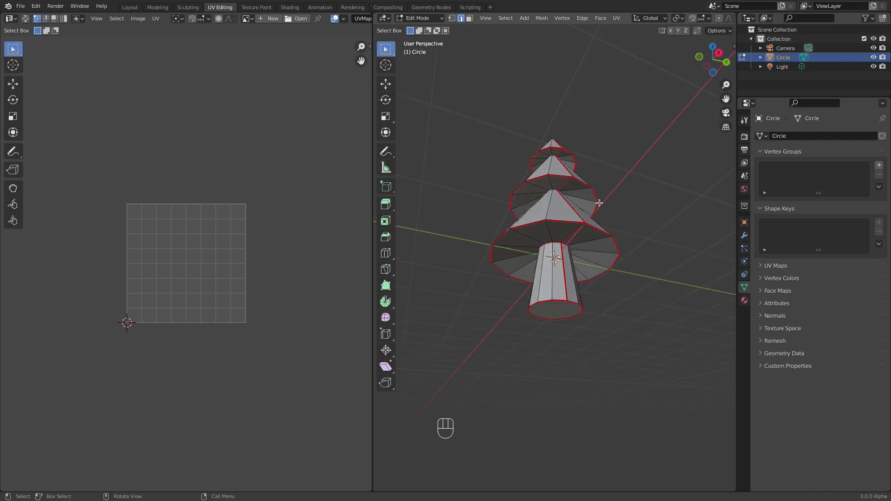
key(a)
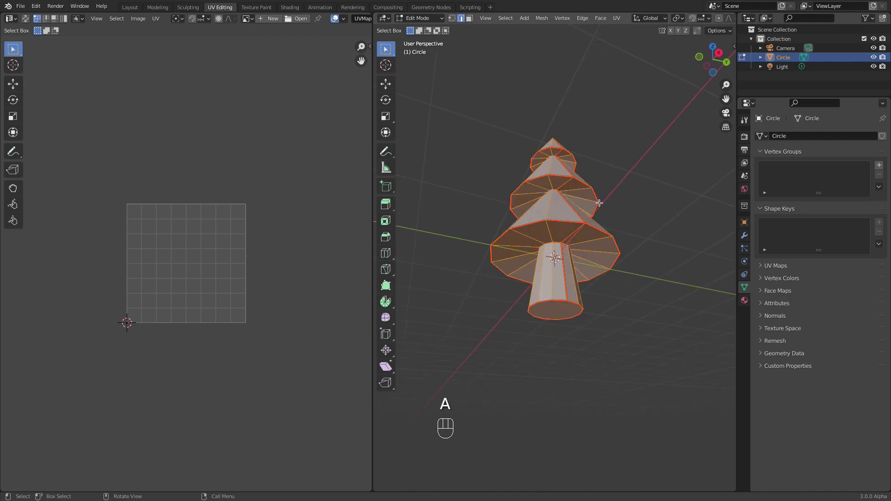
key(u)
click(594, 161)
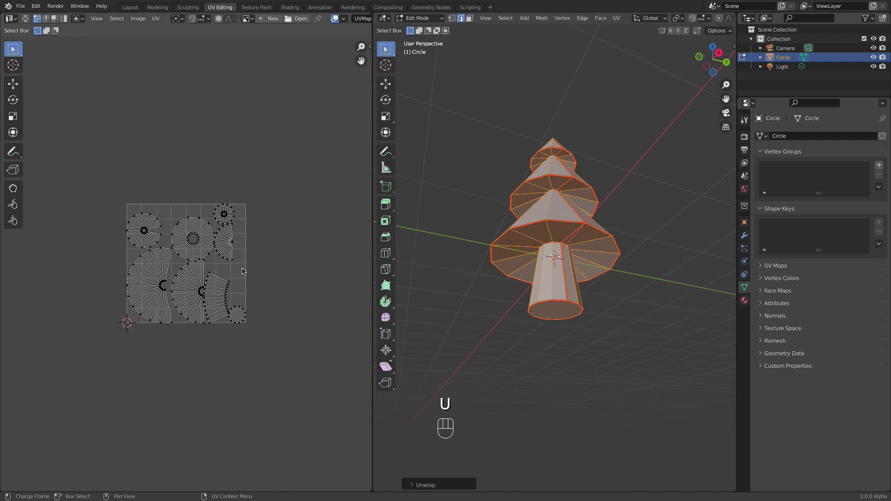
scroll(237, 273, up, 3)
scroll(237, 273, up, 1)
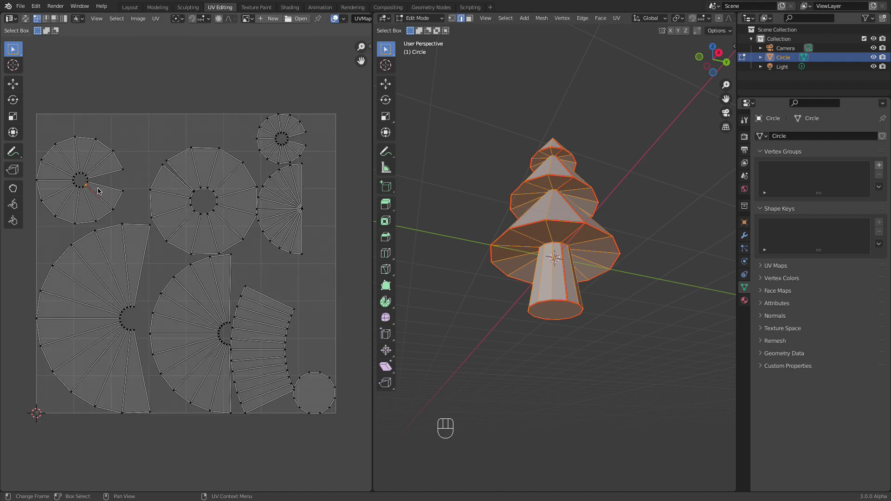
- Move the open ring island and the large closed ring island in the upper UV layout up, away from their neighbours
key(l)
key(g)
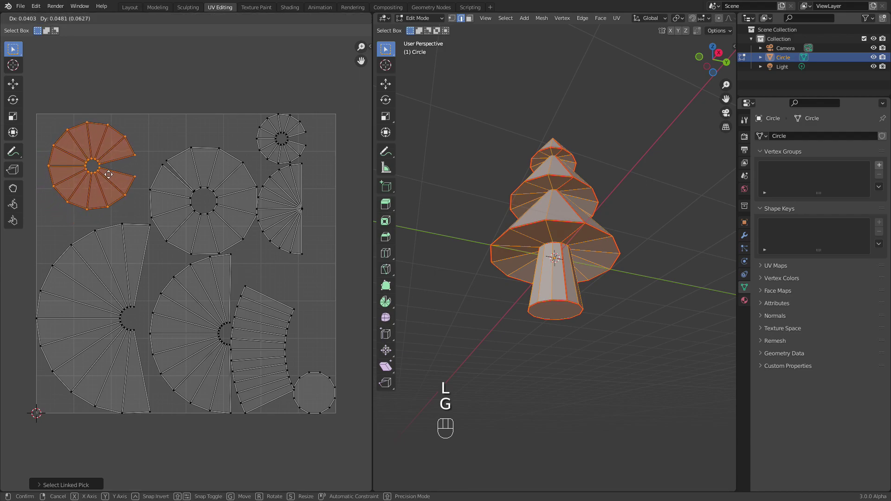
click(106, 175)
click(209, 221)
key(l)
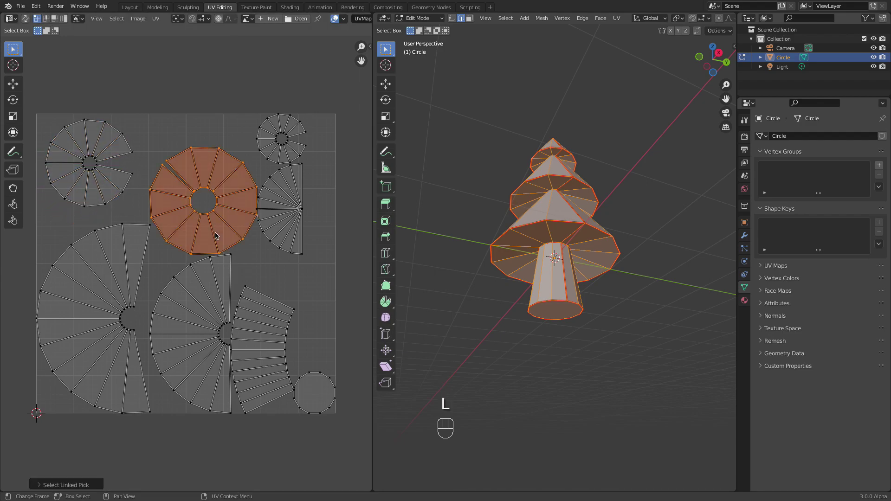
key(g)
click(208, 213)
- Move the small half-fan island right and down, and the curved trunk strip island up and right, to space them out
click(299, 208)
key(l)
key(g)
click(314, 226)
click(286, 336)
key(l)
key(g)
click(299, 313)
- Move the two large fan-shaped UV islands slightly up, shifting the largest one right off the map's edge
key(l)
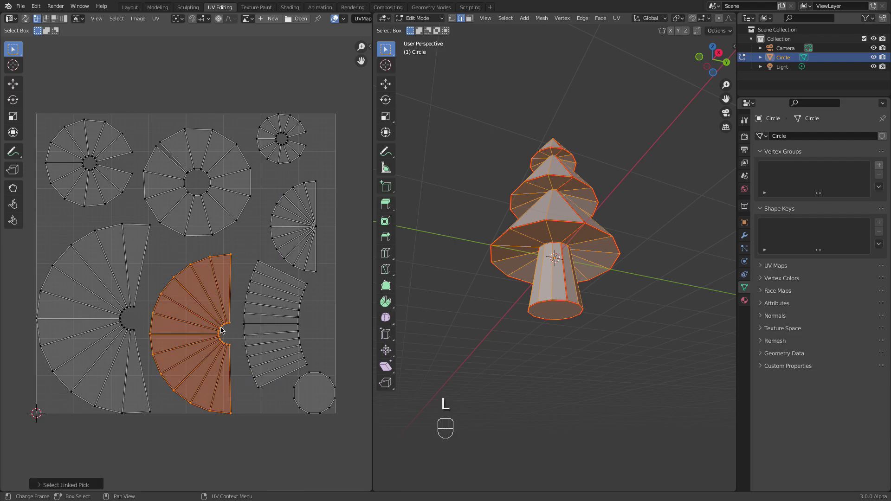
key(g)
click(204, 314)
key(l)
key(g)
click(137, 312)
- Move the trunk's round base island and the smallest ring island inward, off the borders of the UV map
key(l)
key(g)
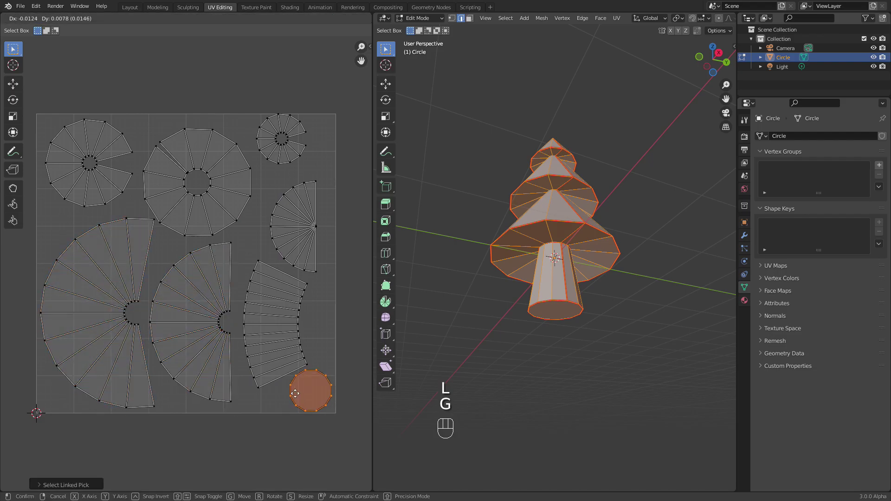
click(294, 389)
key(l)
key(g)
click(289, 162)
key(Tab)
key(Tab)
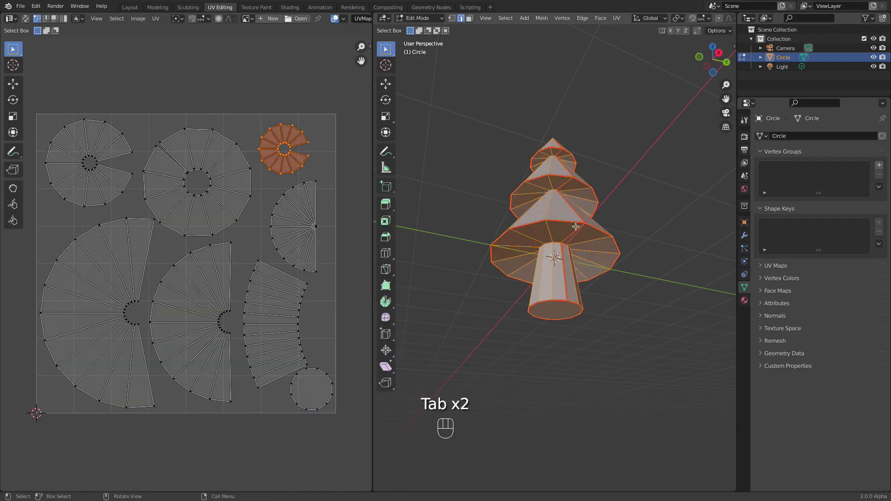
- Sync the UV selection with the mesh and select a middle-tier face in face select mode to check its UV island
key(a)
key(a)
middle_drag(514, 183, 533, 260)
key(3)
click(564, 165)
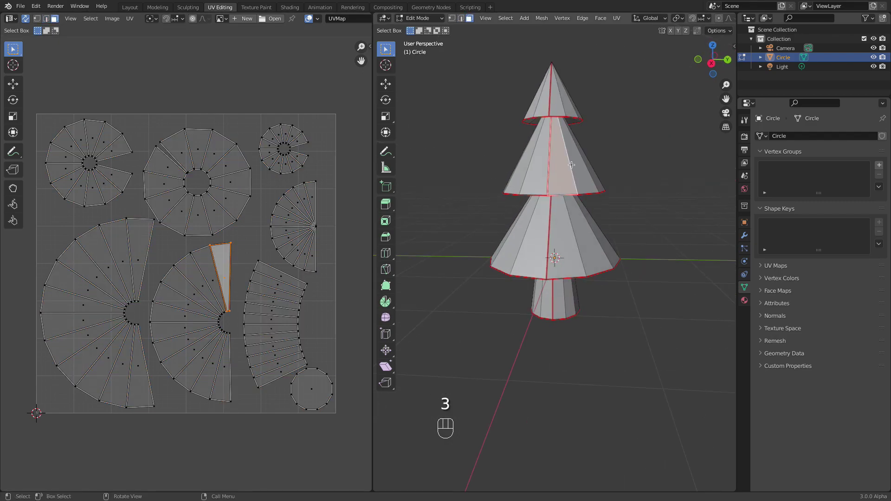
key(l)
- Check the UV islands of the trunk base, middle tier and lowest tier by selecting their faces, and clear the selection
middle_drag(557, 321, 555, 200)
click(555, 291)
middle_drag(534, 139, 543, 246)
alt+click(580, 163)
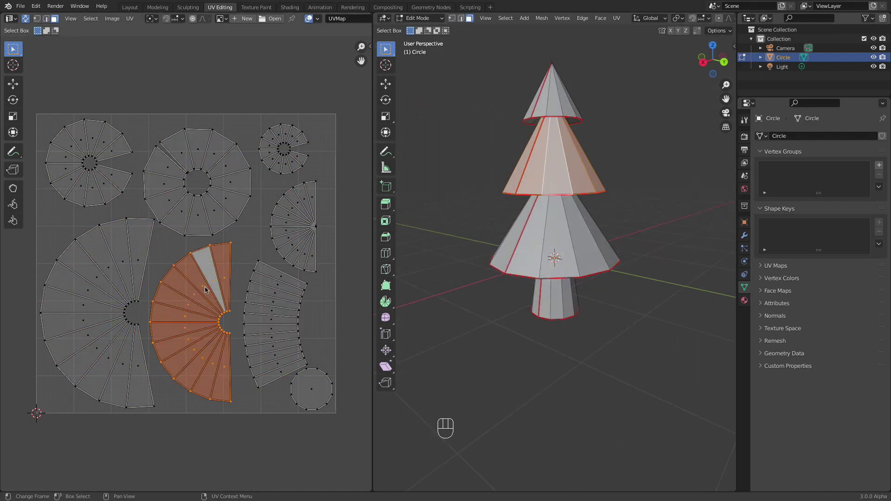
alt+click(590, 246)
key(a)
key(a)
- Export the tree as a Wavefront OBJ file named conifer into the model_with_uv folder on the Desktop
click(21, 6)
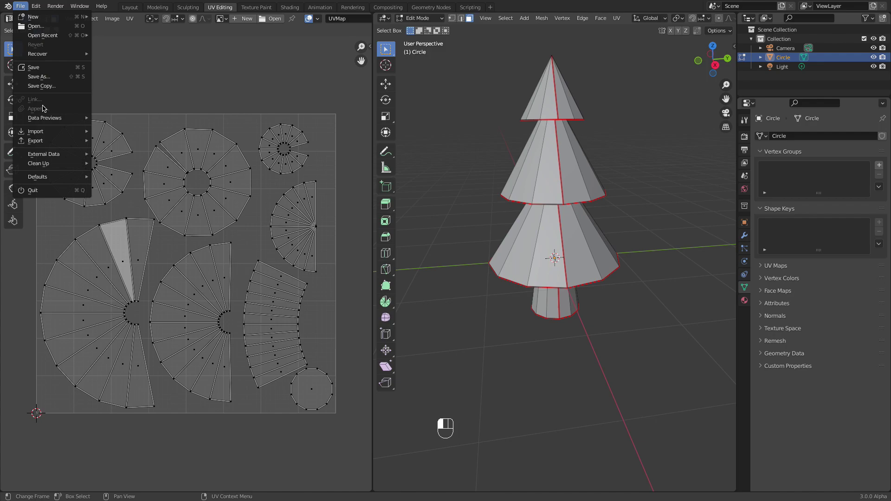
mouse_move(44, 140)
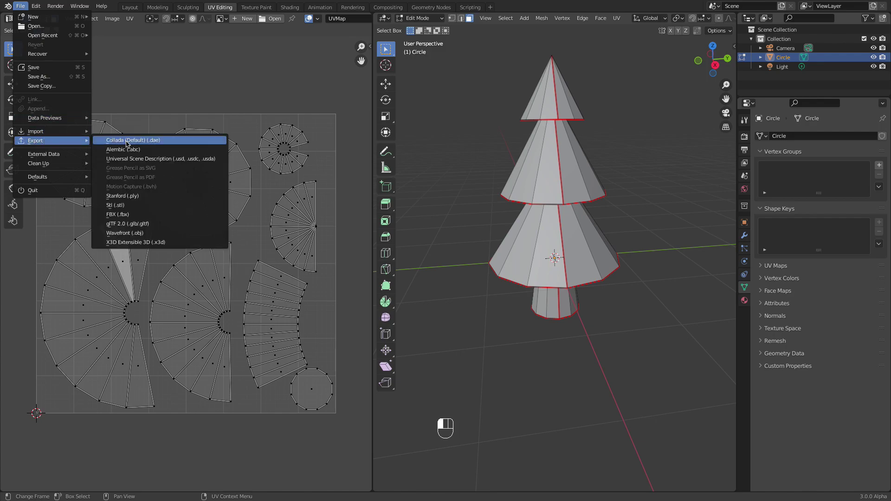
click(149, 233)
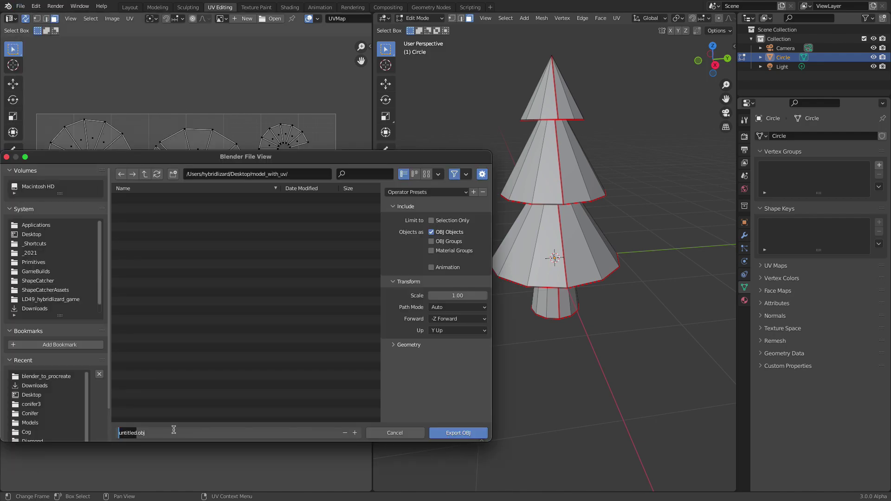
text(conifer)
key(Return)
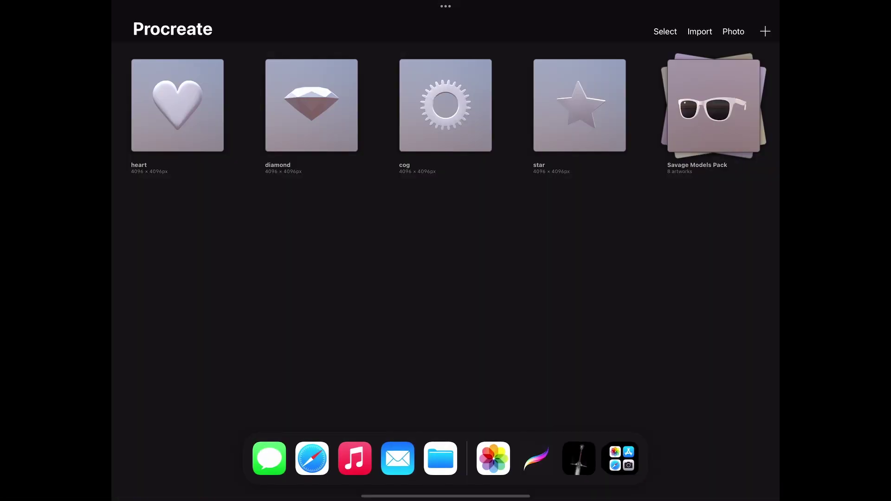
- Switch to Procreate, open Files beside its gallery and import the model_with_uv folder from the Desktop into the gallery
drag(441, 465, 675, 242)
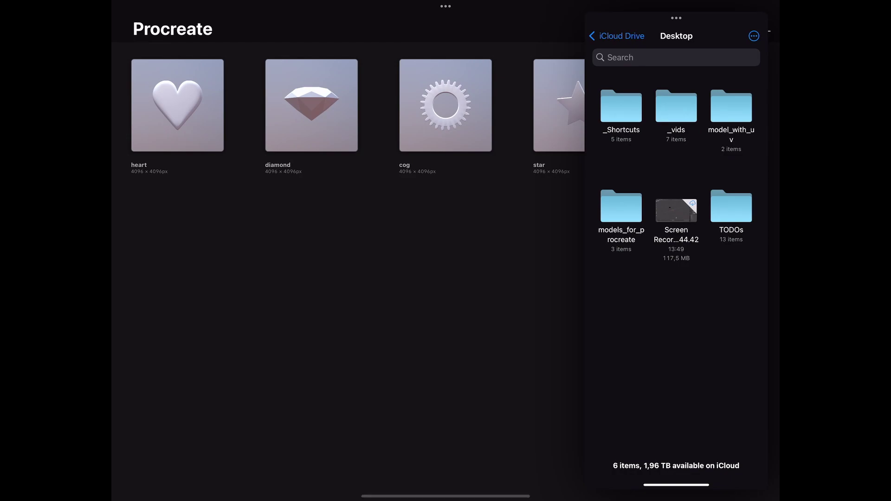
click(731, 105)
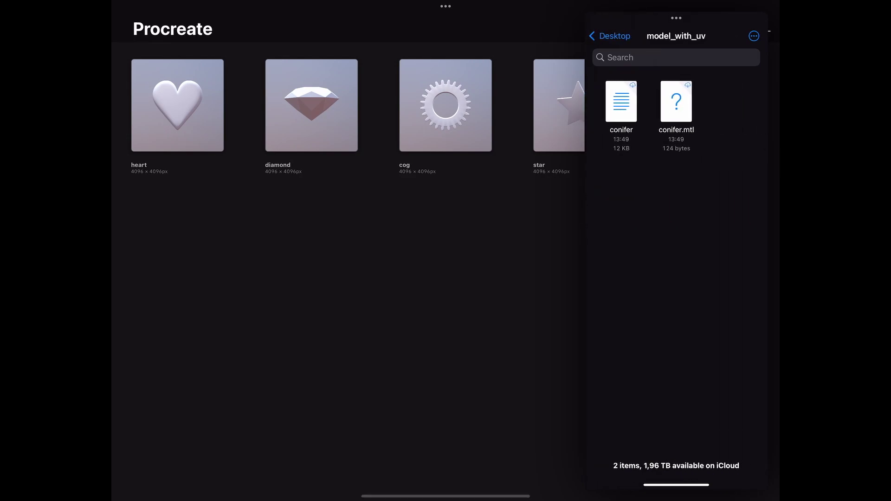
click(609, 36)
drag(731, 105, 346, 275)
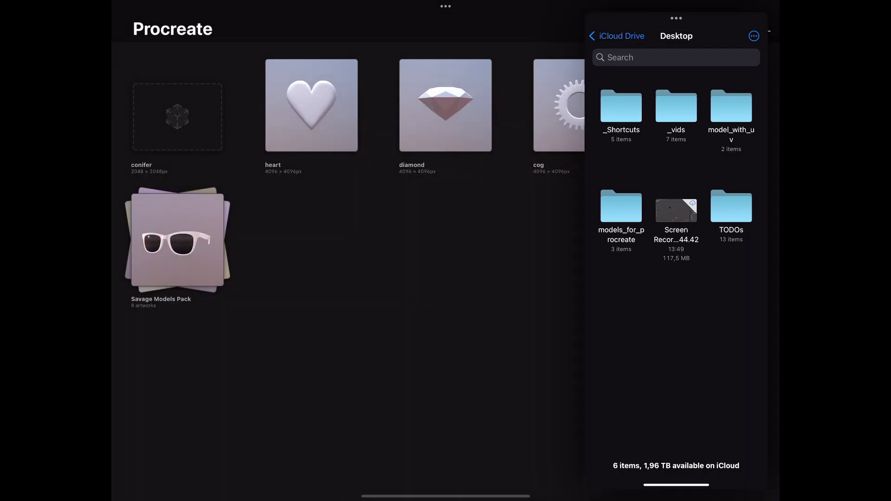
- Dismiss the Files window and open the conifer model from the gallery
click(676, 19)
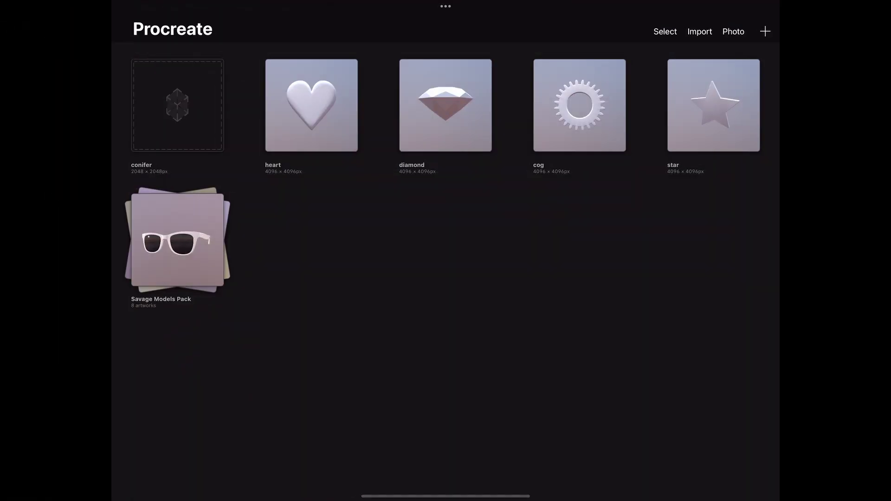
click(178, 105)
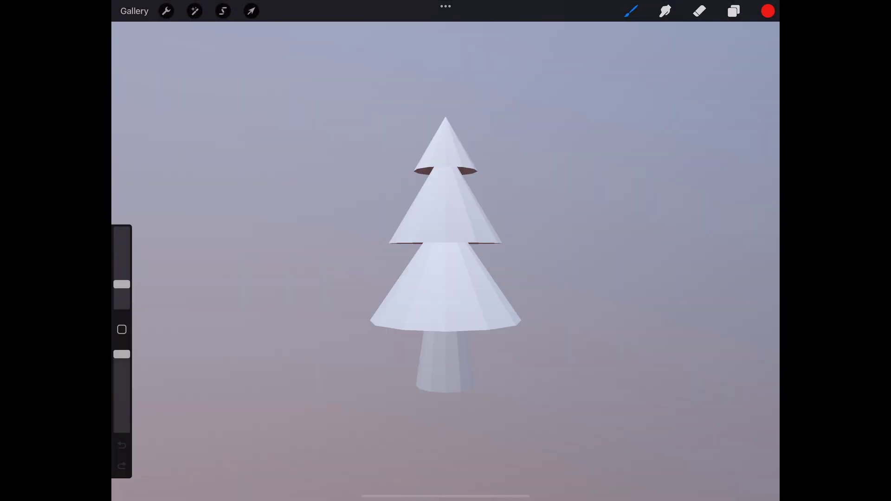
- Paint a red zigzag test stroke down the tiers and trunk, look at it from another angle, and undo it
mouse_move(446, 302)
middle_down()
mouse_move(445, 177)
mouse_move(455, 292)
mouse_move(445, 311)
mouse_move(447, 273)
mouse_move(440, 325)
mouse_move(451, 267)
mouse_move(429, 355)
mouse_move(390, 386)
mouse_move(443, 309)
middle_up()
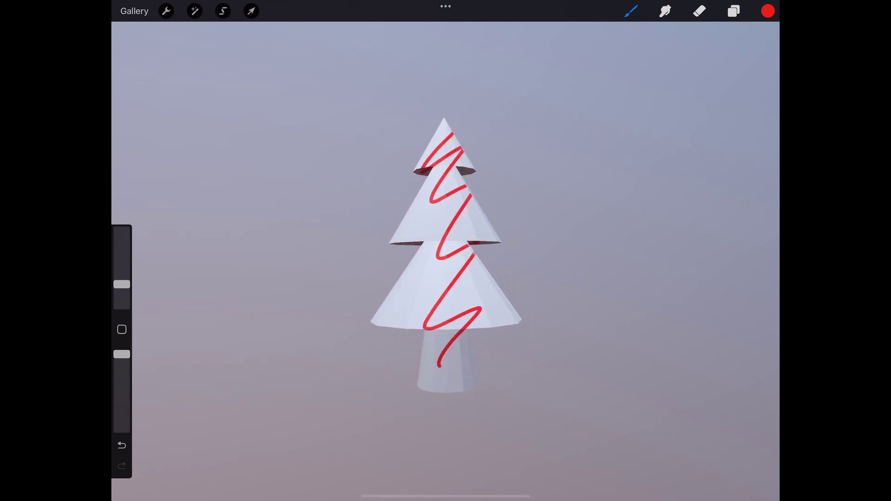
middle_drag(444, 309, 425, 311)
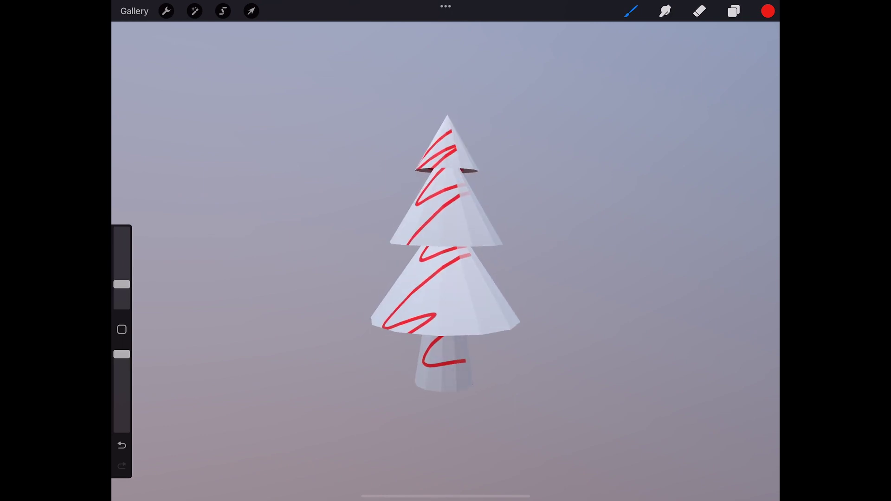
key(ctrl+z)
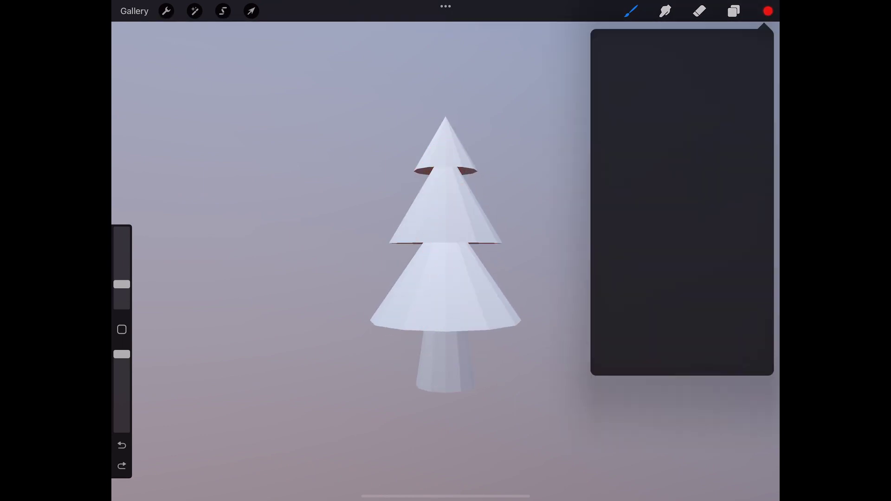
- Fill the whole tree with the bright green from the colour history
click(637, 261)
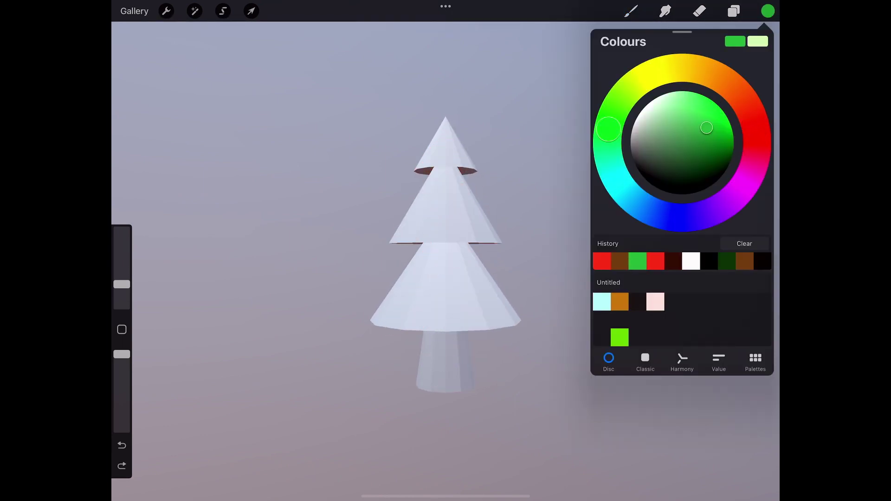
drag(768, 11, 439, 206)
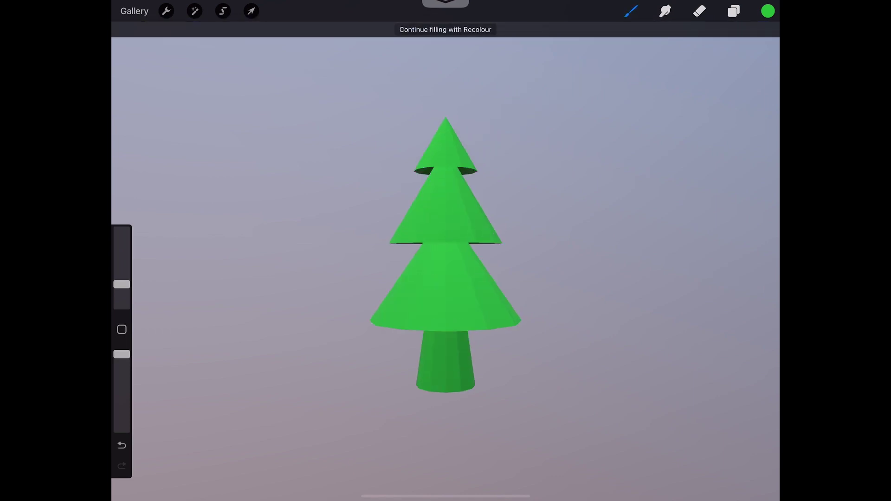
- Paint the underside and all visible sides of the trunk brown, working around the tree with a large brush
middle_drag(446, 278, 534, 209)
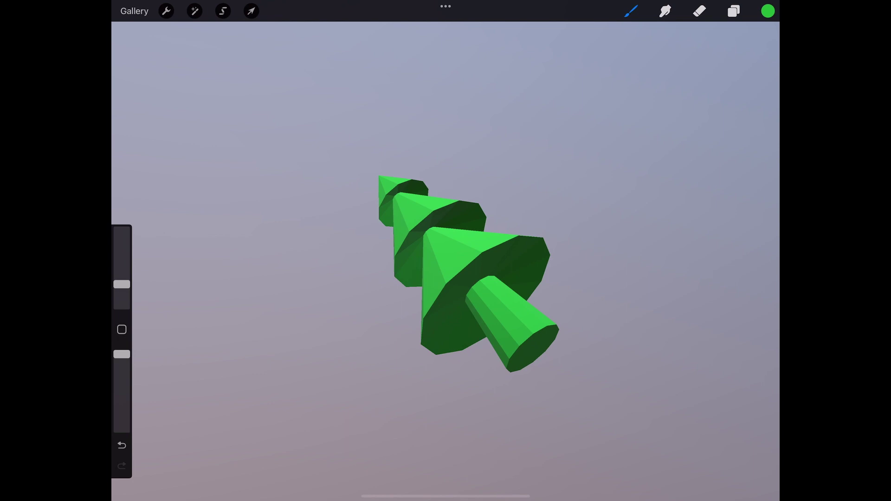
click(768, 11)
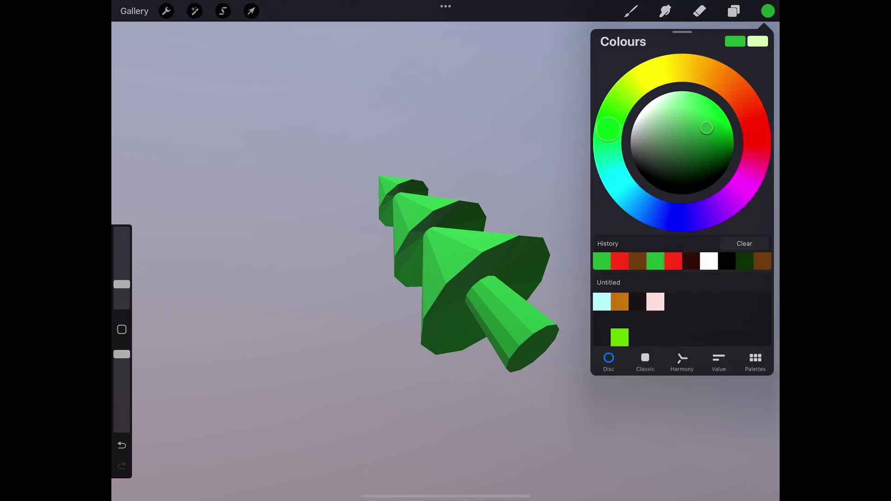
click(638, 261)
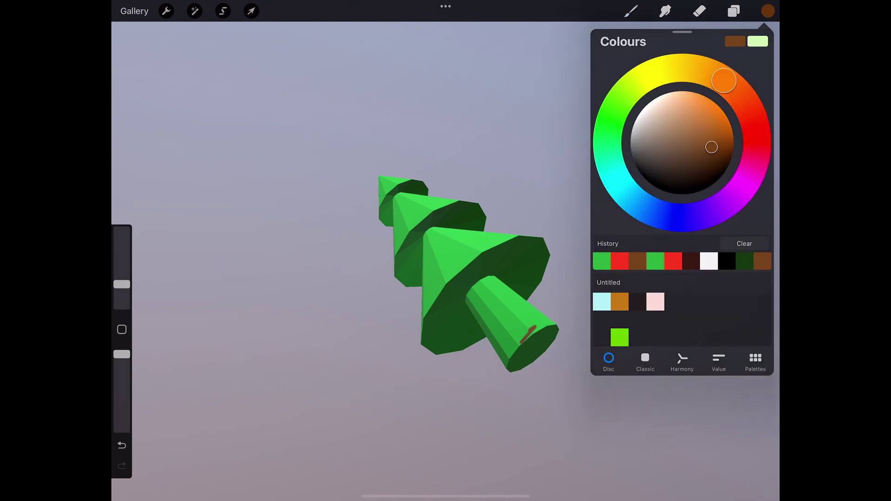
drag(546, 321, 513, 368)
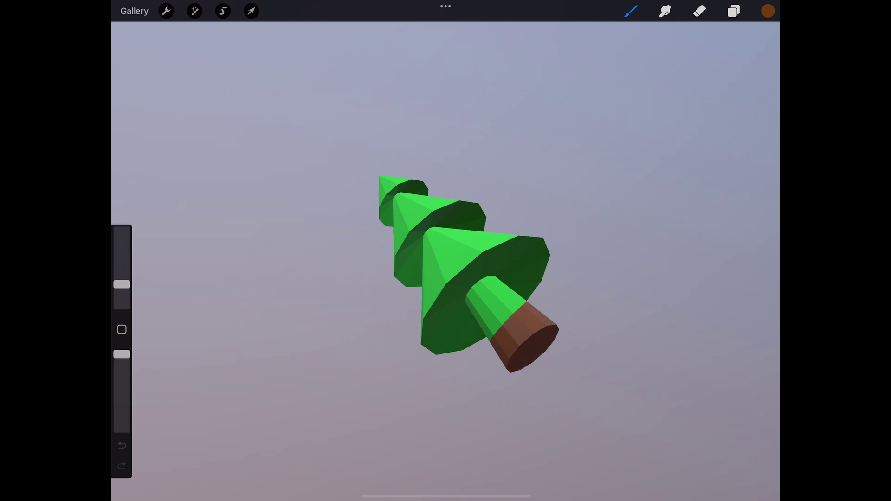
drag(464, 260, 464, 302)
drag(488, 351, 529, 326)
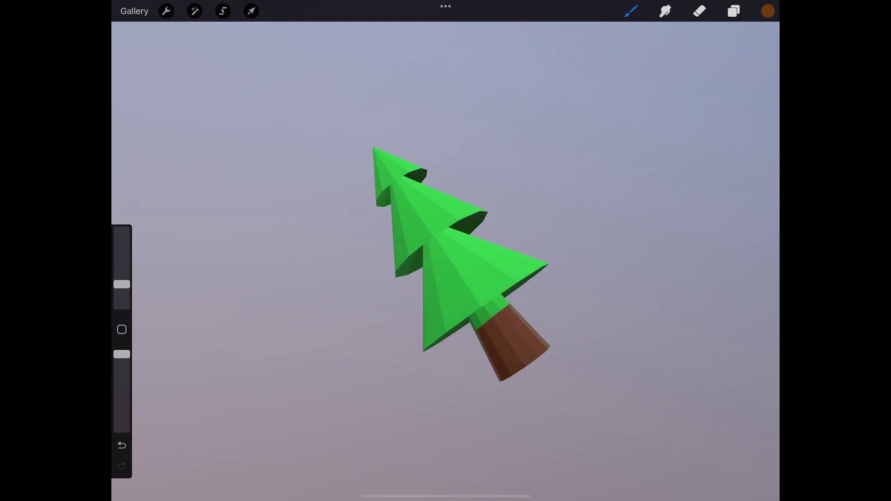
drag(446, 260, 501, 241)
mouse_move(436, 372)
mouse_down()
mouse_move(473, 360)
mouse_move(466, 333)
mouse_up()
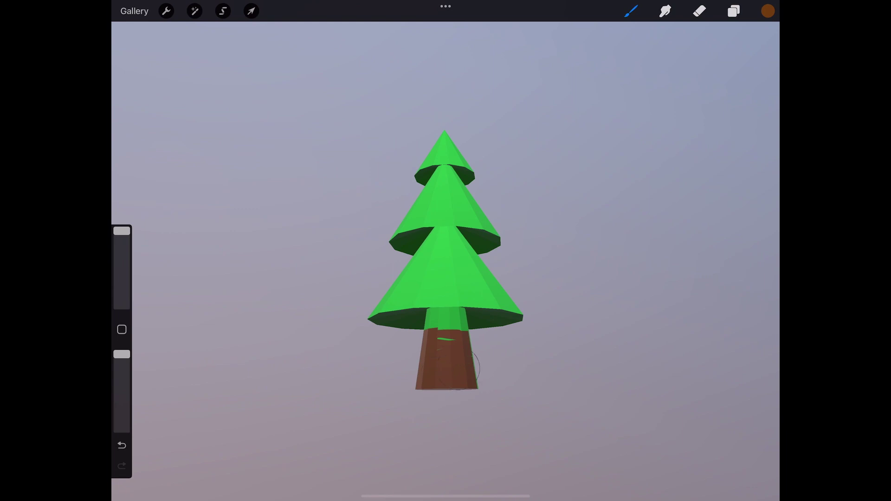
drag(445, 260, 445, 283)
mouse_move(446, 357)
mouse_down()
mouse_move(458, 359)
mouse_move(434, 380)
mouse_up()
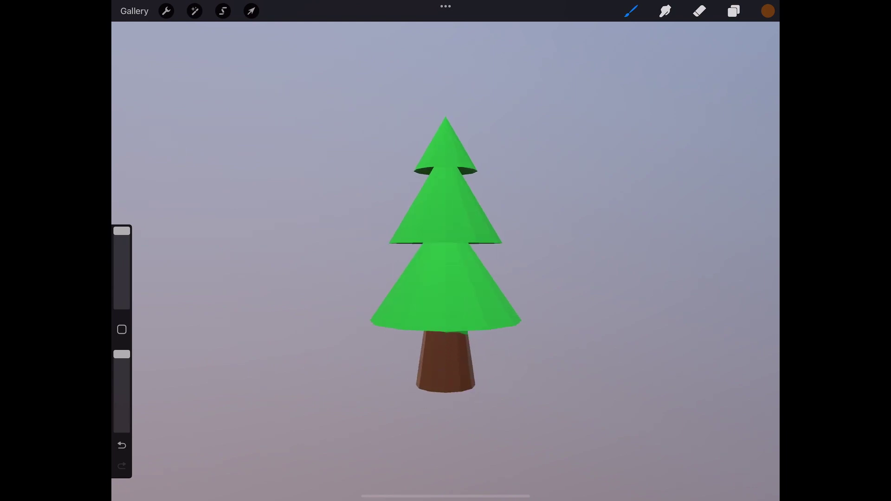
- Try to paint the trunk's green upper end brown beneath the lowest tier, and undo the strokes
drag(445, 260, 454, 246)
mouse_move(451, 346)
mouse_down()
mouse_move(432, 343)
mouse_move(440, 343)
mouse_up()
mouse_move(445, 260)
mouse_down()
mouse_move(474, 267)
mouse_move(468, 232)
mouse_up()
drag(418, 338, 418, 333)
key(ctrl+z)
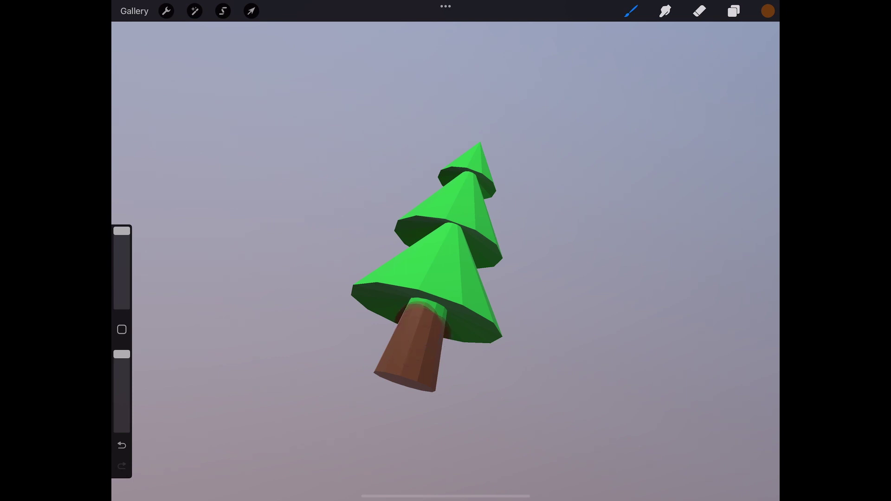
key(ctrl+z)
- Show the 2D texture and paint the remaining green strip of the trunk's UV island brown
mouse_move(446, 260)
mouse_down()
mouse_move(436, 297)
mouse_move(447, 278)
mouse_move(436, 257)
mouse_move(464, 302)
mouse_move(427, 276)
mouse_move(443, 267)
mouse_move(429, 283)
mouse_move(457, 276)
mouse_up()
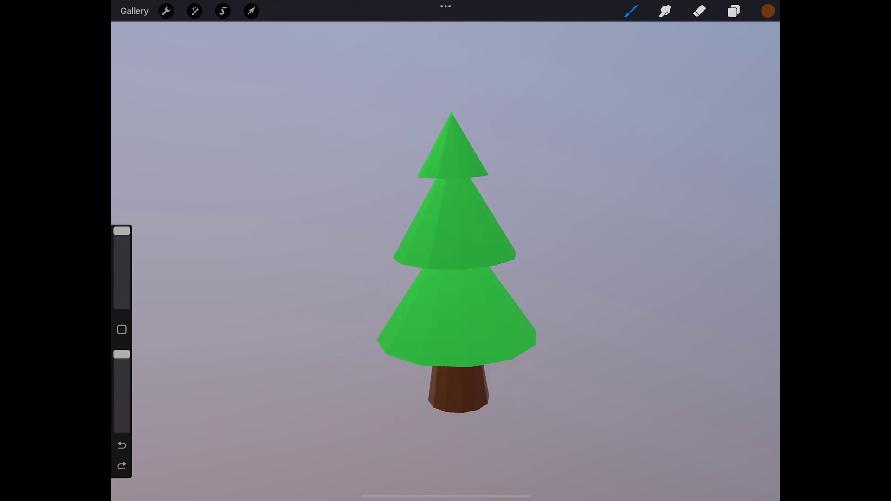
click(166, 11)
click(304, 103)
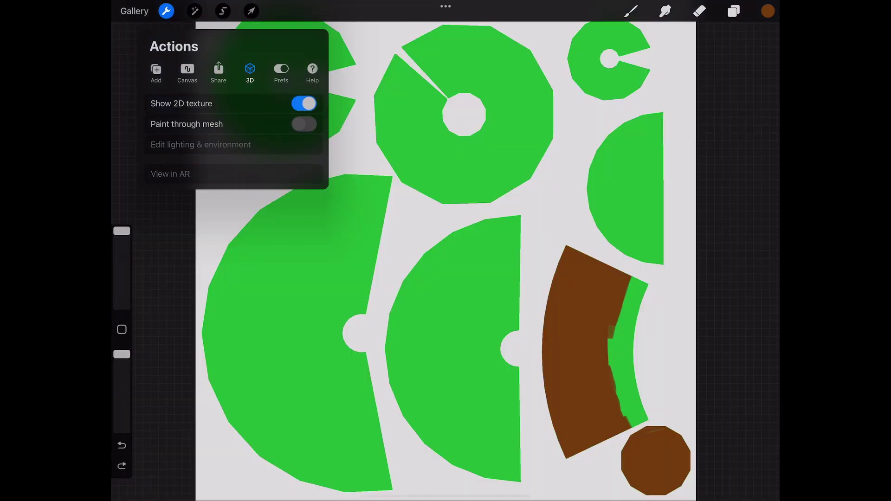
click(166, 10)
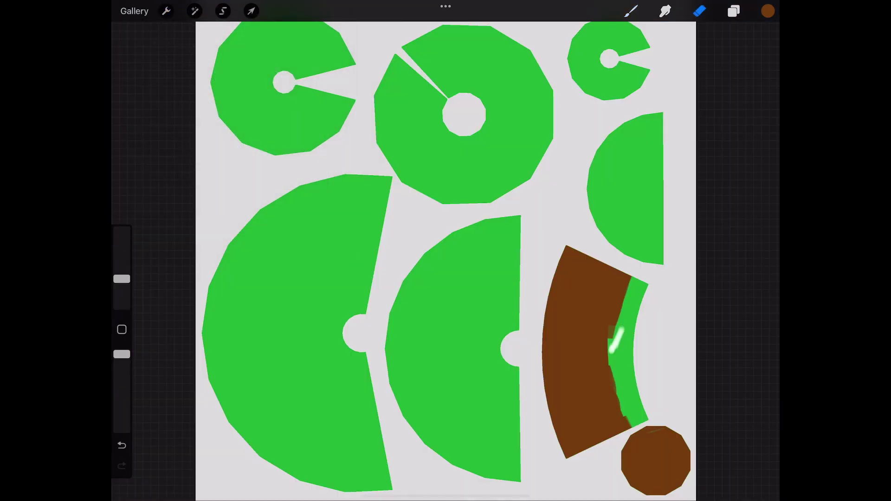
key(ctrl+z)
click(631, 10)
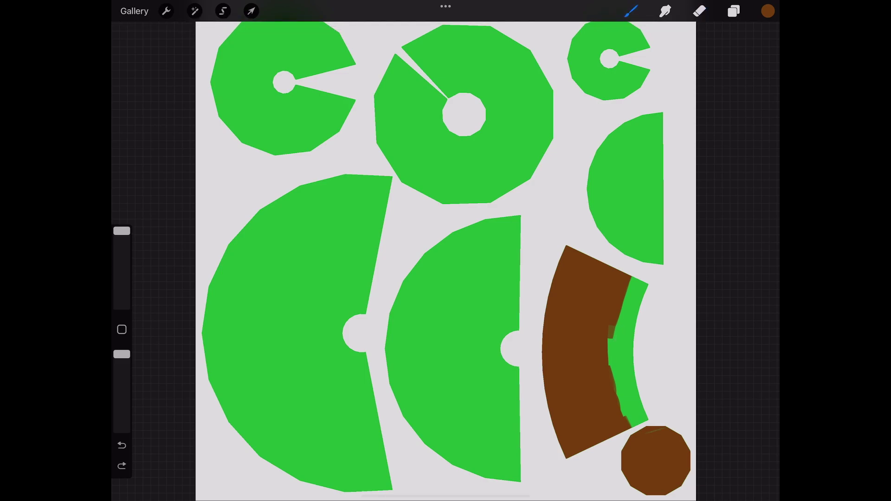
mouse_move(621, 342)
mouse_down()
mouse_move(630, 304)
mouse_move(622, 387)
mouse_move(645, 424)
mouse_move(624, 383)
mouse_up()
scroll(445, 261, down, 3)
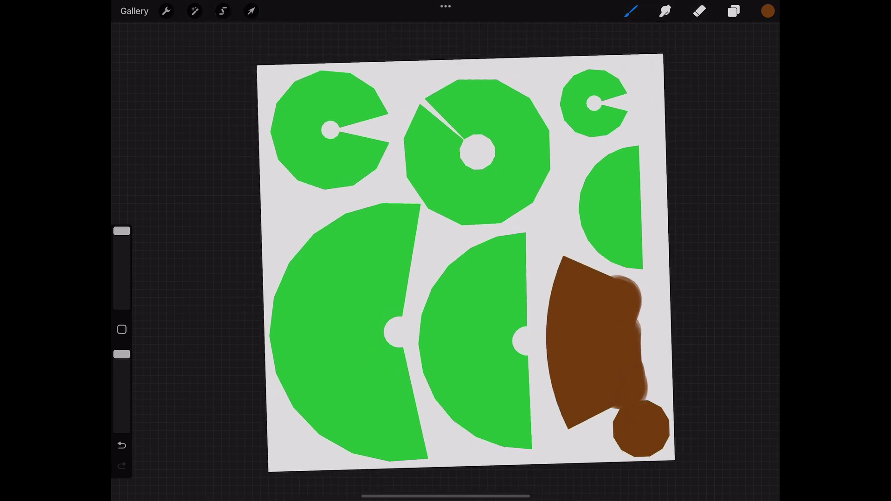
- Hide the 2D texture and examine the painted tree and trunk in the 3D view
click(166, 10)
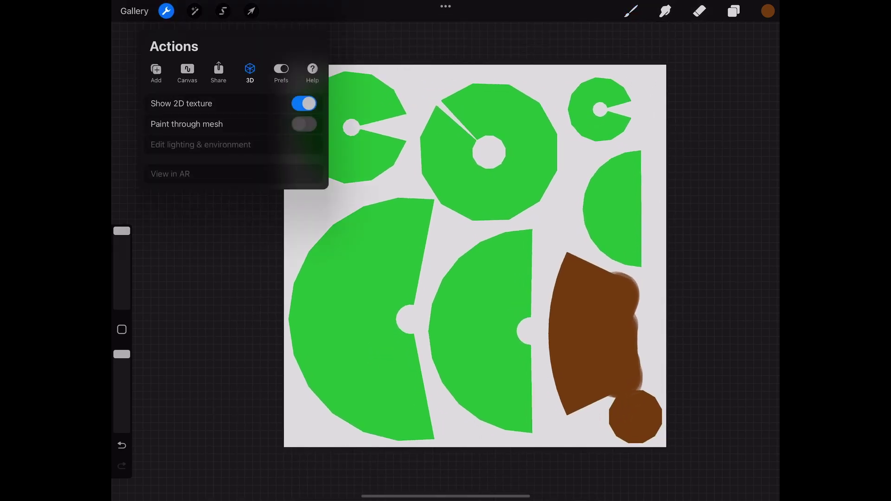
click(304, 103)
mouse_move(455, 352)
middle_down()
mouse_move(455, 223)
mouse_move(432, 297)
mouse_move(502, 334)
mouse_move(446, 241)
mouse_move(436, 343)
mouse_move(455, 372)
middle_up()
scroll(445, 260, down, 2)
middle_drag(446, 260, 438, 297)
- Show the 2D texture again and turn on the Reference companion, placing it clear of most UV islands
click(166, 11)
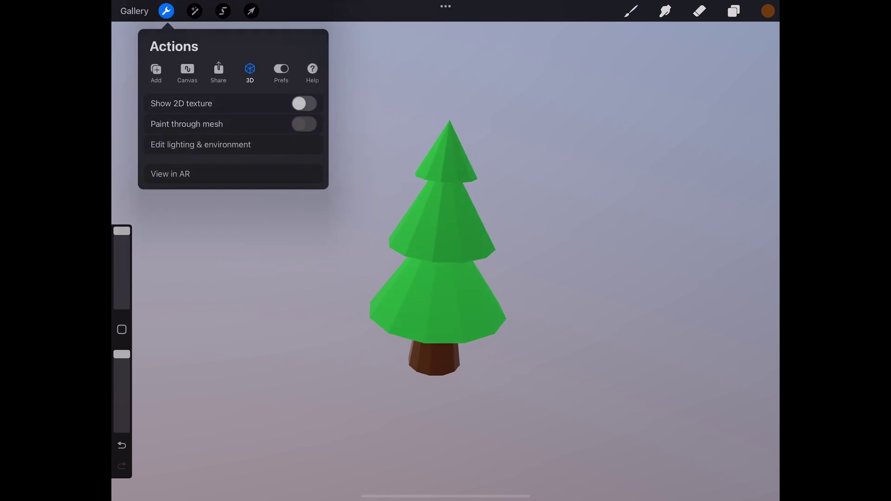
click(304, 103)
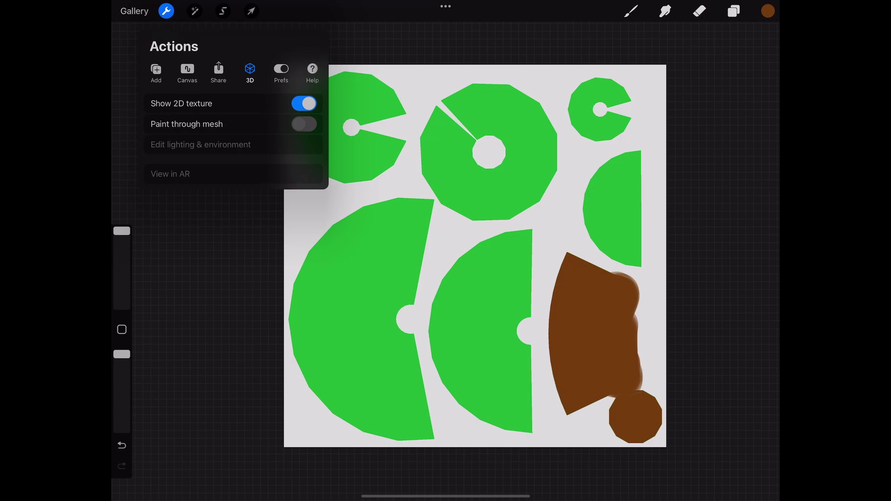
click(187, 72)
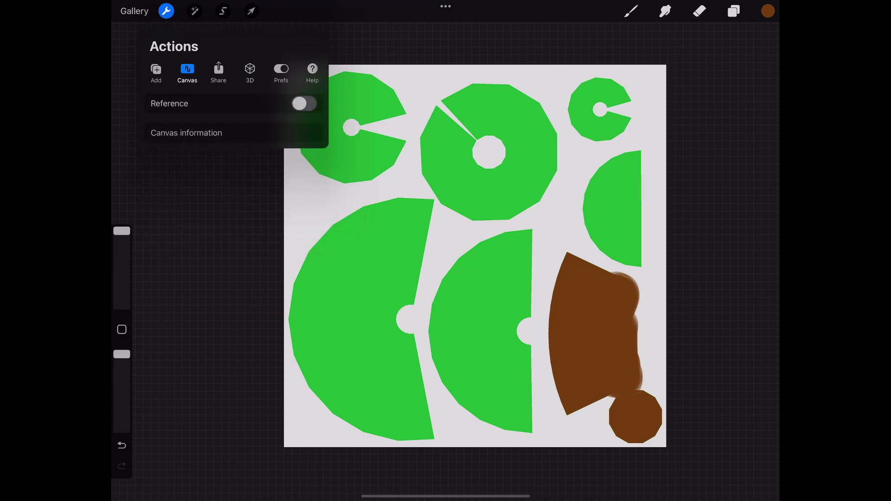
click(304, 103)
drag(445, 246, 223, 282)
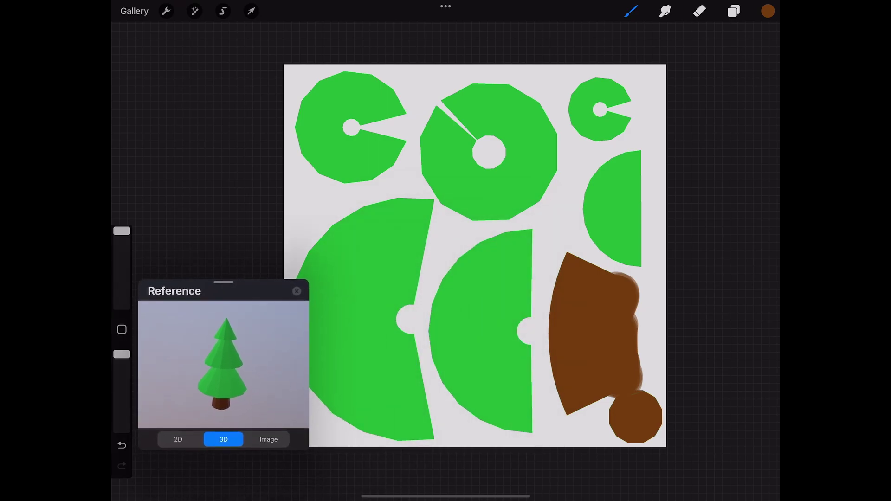
- Choose dark green, reduce the brush size, and paint scalloped edges around the two largest ring-shaped foliage islands
click(768, 11)
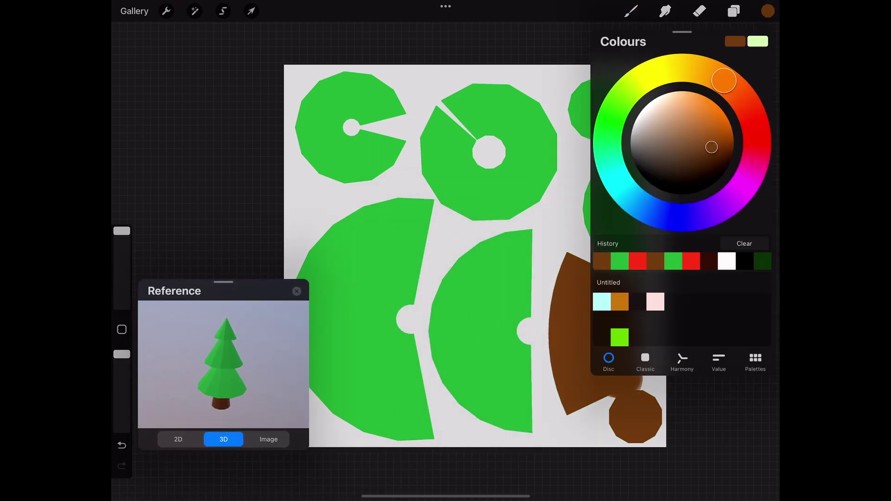
click(762, 261)
click(768, 11)
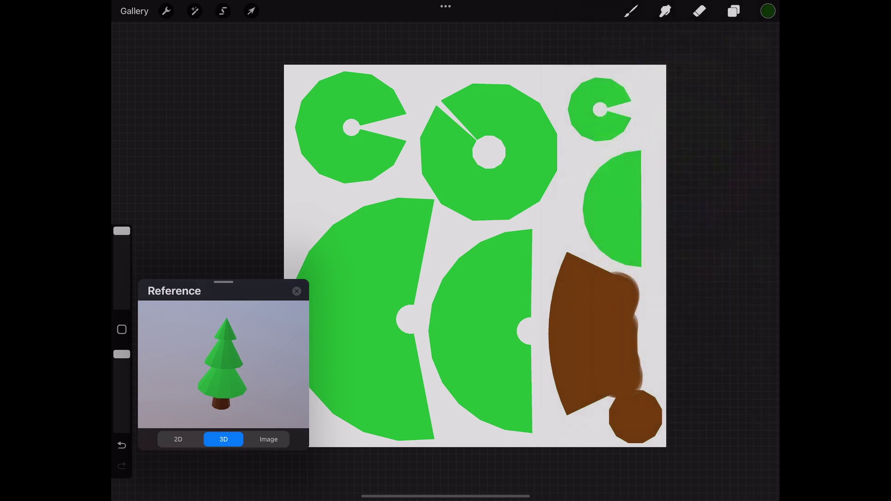
drag(121, 230, 122, 250)
mouse_move(395, 153)
mouse_down()
mouse_move(309, 134)
mouse_move(402, 105)
mouse_move(529, 90)
mouse_move(453, 202)
mouse_move(436, 112)
mouse_up()
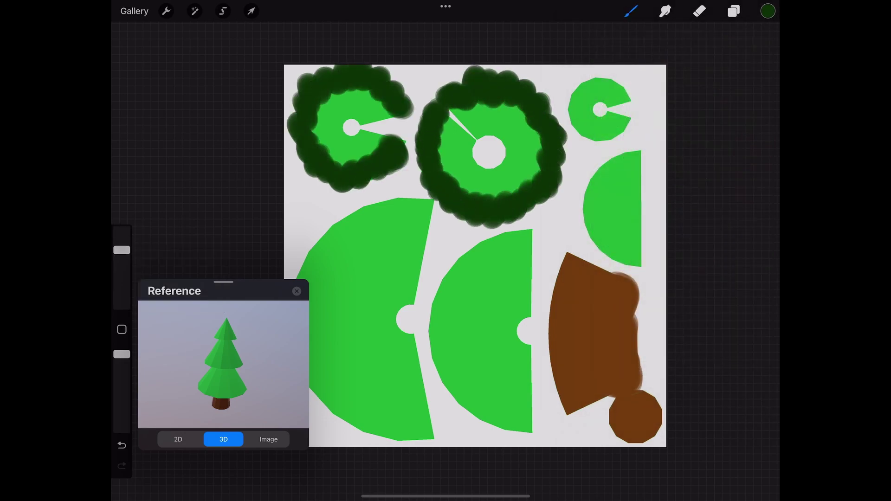
- Paint dark green edges along the three half-disc foliage islands and the smallest ring, turning the reference tree to check
drag(241, 381, 208, 338)
mouse_move(428, 211)
mouse_down()
mouse_move(376, 228)
mouse_move(316, 351)
mouse_move(431, 432)
mouse_up()
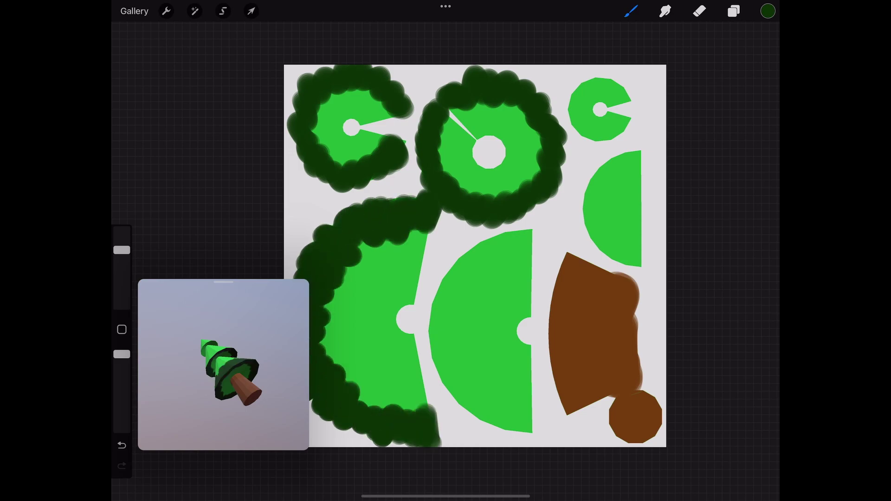
mouse_move(539, 424)
mouse_down()
mouse_move(441, 362)
mouse_move(534, 230)
mouse_up()
mouse_move(628, 123)
mouse_down()
mouse_move(624, 137)
mouse_move(634, 97)
mouse_up()
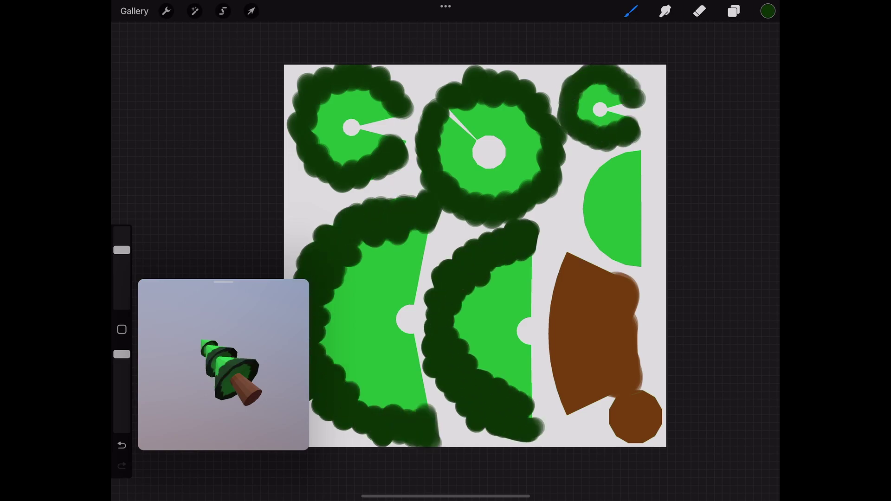
mouse_move(632, 153)
mouse_down()
mouse_move(613, 252)
mouse_move(641, 265)
mouse_up()
- Smudge the dark edges into the light green on the largest ring, the smallest ring and the smallest half-disc island
mouse_move(214, 343)
mouse_down()
mouse_move(223, 380)
mouse_move(256, 390)
mouse_up()
click(665, 10)
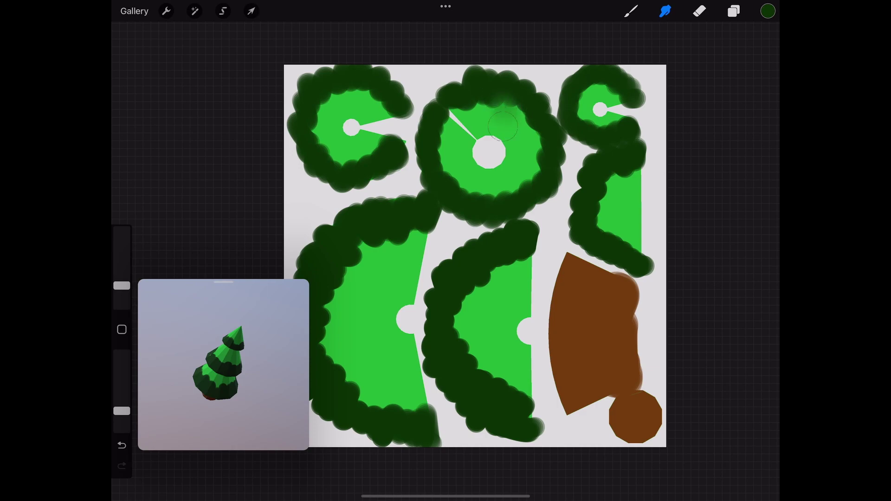
drag(122, 410, 122, 385)
drag(480, 106, 539, 160)
drag(121, 384, 122, 368)
mouse_move(457, 116)
mouse_down()
mouse_move(441, 163)
mouse_move(529, 146)
mouse_up()
mouse_move(621, 122)
mouse_down()
mouse_move(580, 116)
mouse_move(622, 98)
mouse_up()
mouse_move(635, 173)
mouse_down()
mouse_move(600, 187)
mouse_move(635, 241)
mouse_up()
- Smudge the dark edges inward on the two larger half-disc islands and the medium ring, turning the reference tree to check
click(445, 280)
drag(218, 375, 228, 357)
mouse_move(420, 225)
mouse_down()
mouse_move(395, 269)
mouse_move(337, 307)
mouse_move(415, 390)
mouse_up()
mouse_move(522, 392)
mouse_down()
mouse_move(489, 260)
mouse_move(527, 276)
mouse_up()
mouse_move(378, 97)
mouse_down()
mouse_move(325, 102)
mouse_move(383, 144)
mouse_up()
drag(218, 375, 225, 348)
- Paint dark reddish-brown shading on the trunk's UV island and smudge it into the brown base
click(768, 11)
click(727, 261)
click(631, 11)
mouse_move(588, 274)
mouse_down()
mouse_move(564, 265)
mouse_move(567, 406)
mouse_move(608, 281)
mouse_move(603, 334)
mouse_up()
click(665, 11)
drag(569, 404, 601, 380)
drag(564, 344, 601, 324)
mouse_move(232, 367)
mouse_down()
mouse_move(211, 371)
mouse_move(216, 358)
mouse_up()
drag(566, 278, 606, 288)
- Hide the 2D texture and smudge the visible seam on the foliage directly on the 3D tree
click(166, 11)
click(249, 71)
click(303, 158)
mouse_move(446, 297)
mouse_down()
mouse_move(417, 278)
mouse_move(482, 297)
mouse_up()
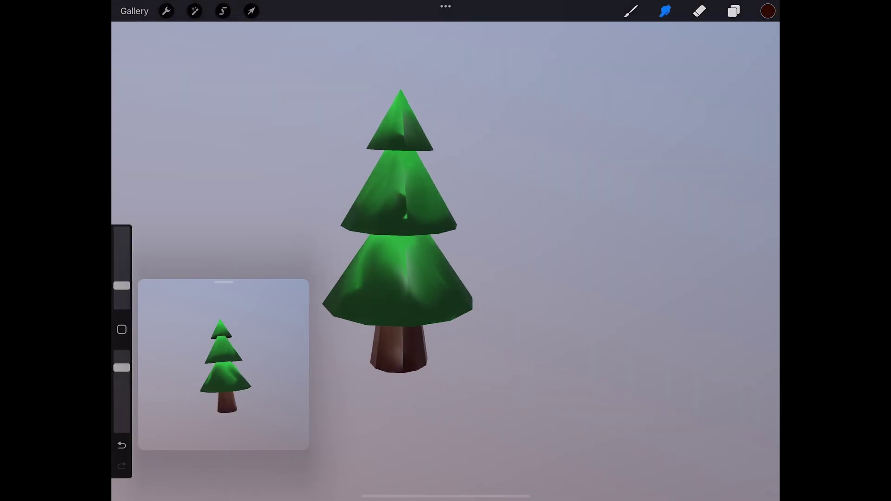
drag(405, 184, 405, 204)
drag(399, 232, 464, 269)
drag(446, 239, 460, 260)
mouse_move(464, 269)
mouse_down()
mouse_move(404, 209)
mouse_move(485, 239)
mouse_move(488, 264)
mouse_move(450, 236)
mouse_move(532, 296)
mouse_move(448, 248)
mouse_up()
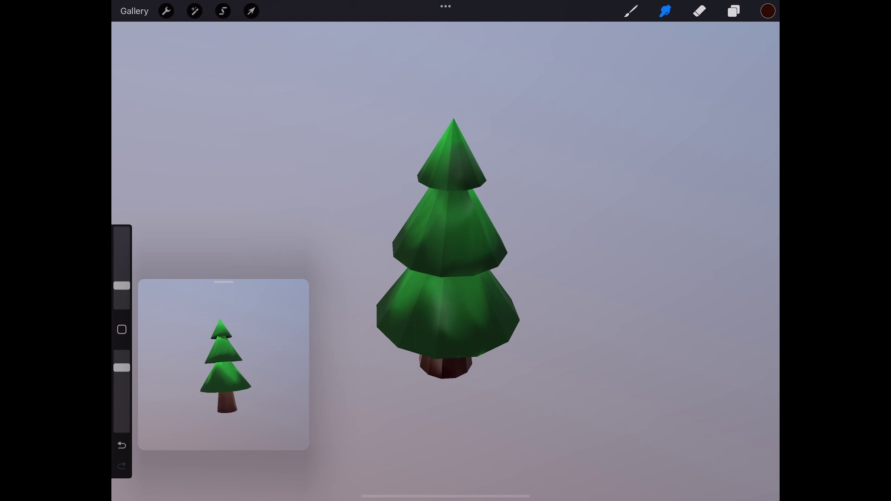
- Close the Reference companion and start sharing the conifer model as an Animated MP4
drag(223, 282, 231, 279)
click(308, 287)
click(167, 11)
click(173, 390)
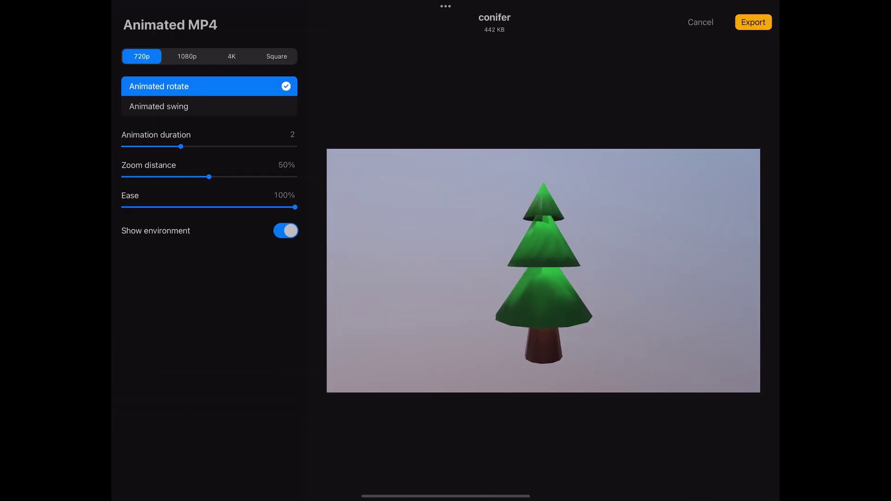